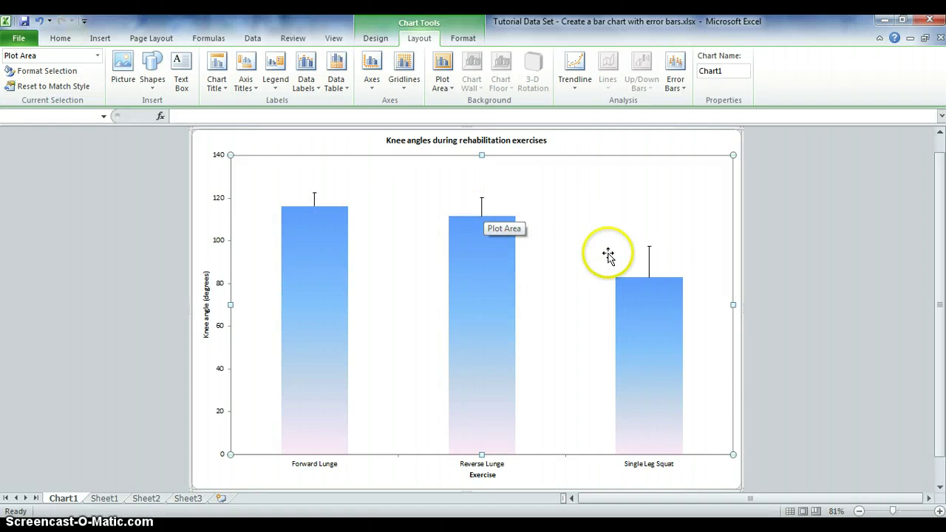
Insert a 2-D clustered column chart on Sheet1 from the average values in B13:D13
{"action": "left_click", "coordinate": [98, 500]}
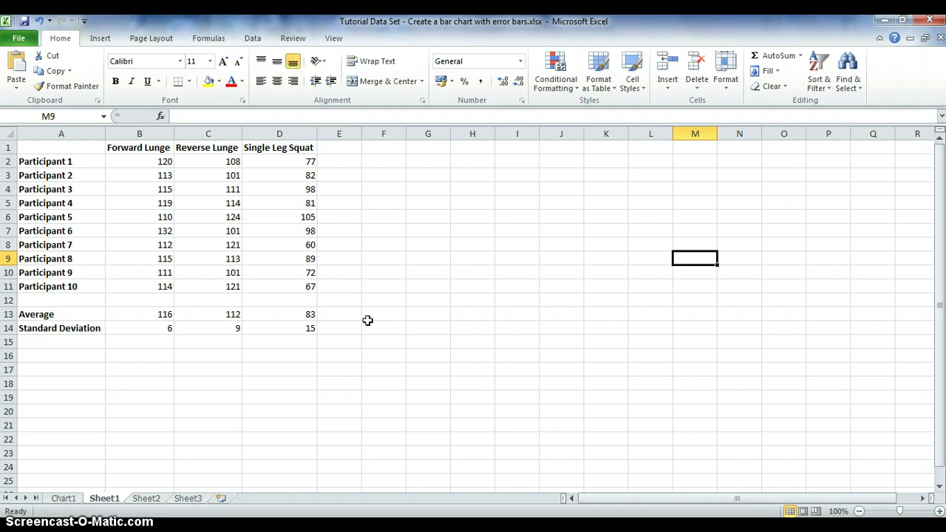
{"action": "left_click", "coordinate": [158, 315]}
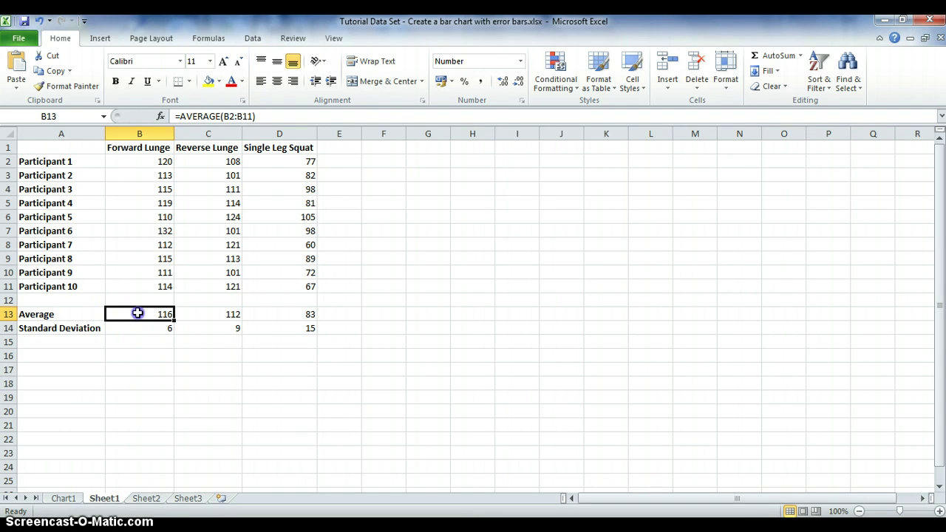
{"action": "left_click_drag", "start_coordinate": [137, 313], "coordinate": [270, 315]}
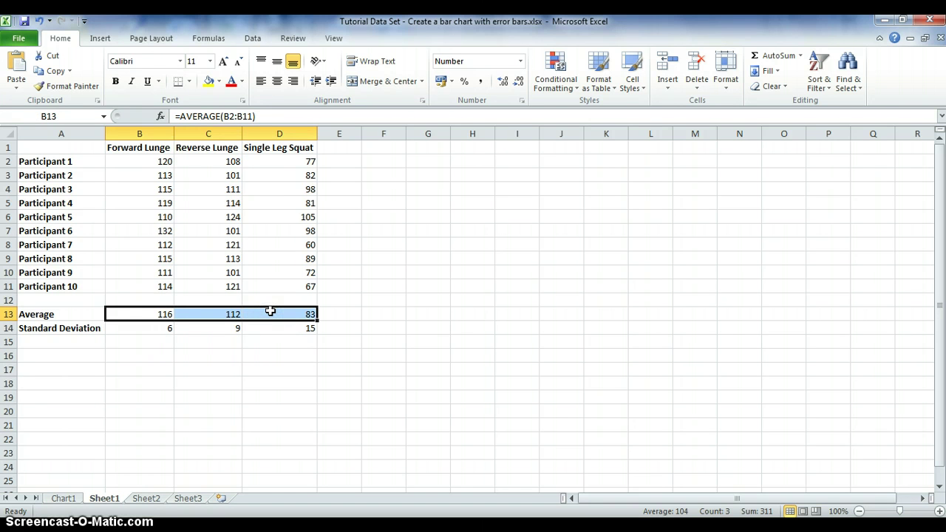
{"action": "left_click", "coordinate": [101, 40]}
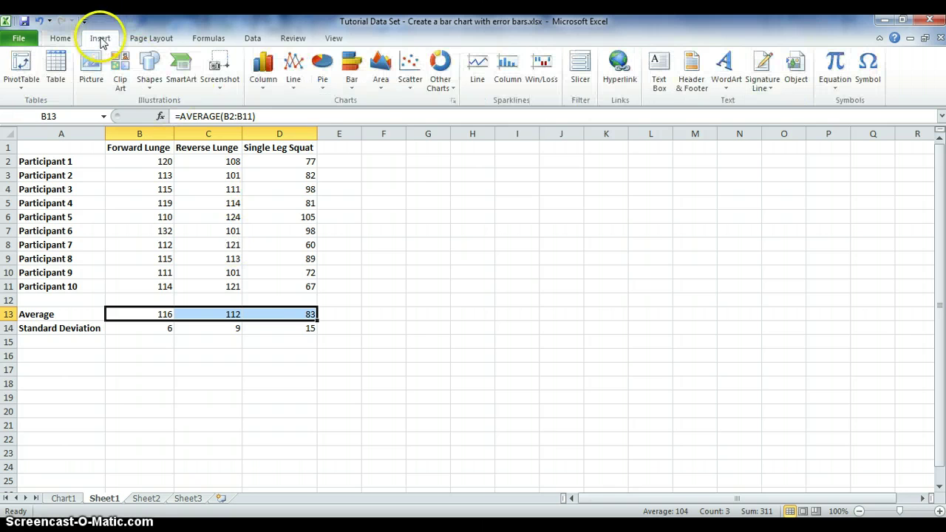
{"action": "left_click", "coordinate": [258, 72]}
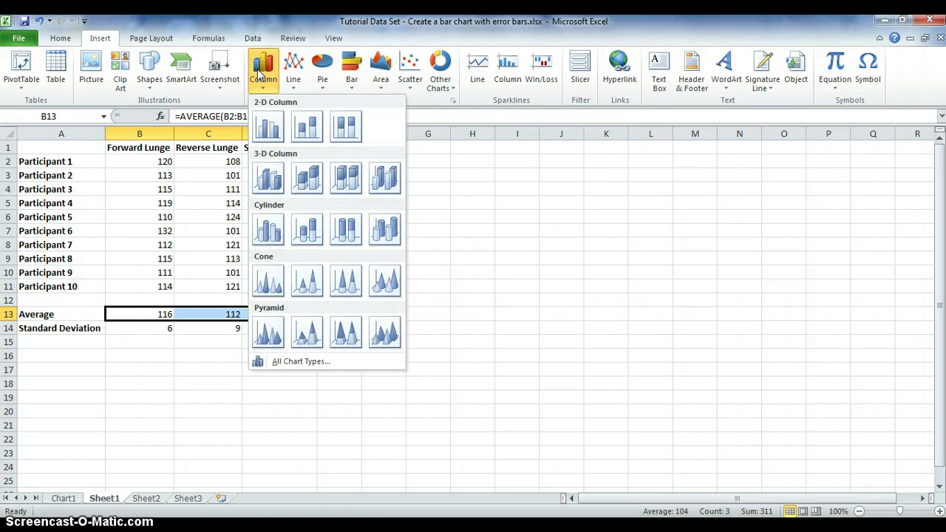
{"action": "left_click", "coordinate": [266, 129]}
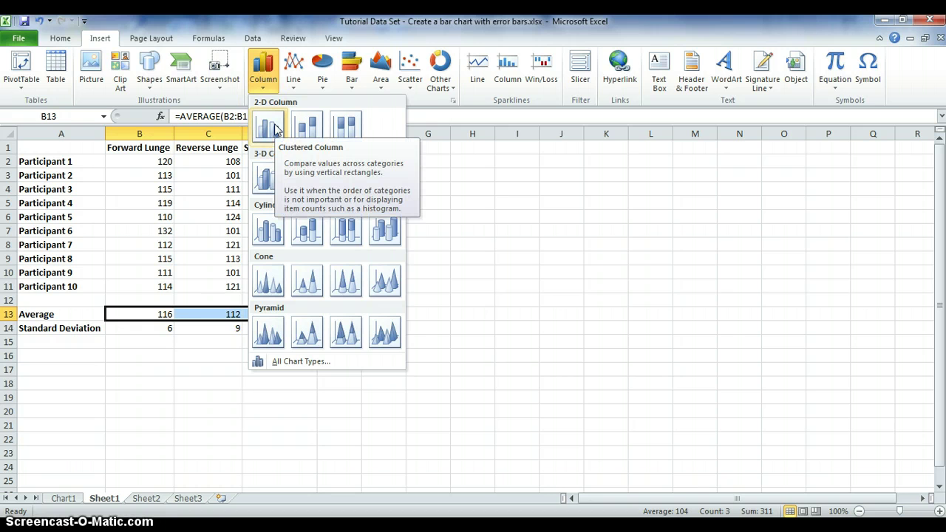
{"action": "left_click", "coordinate": [269, 128]}
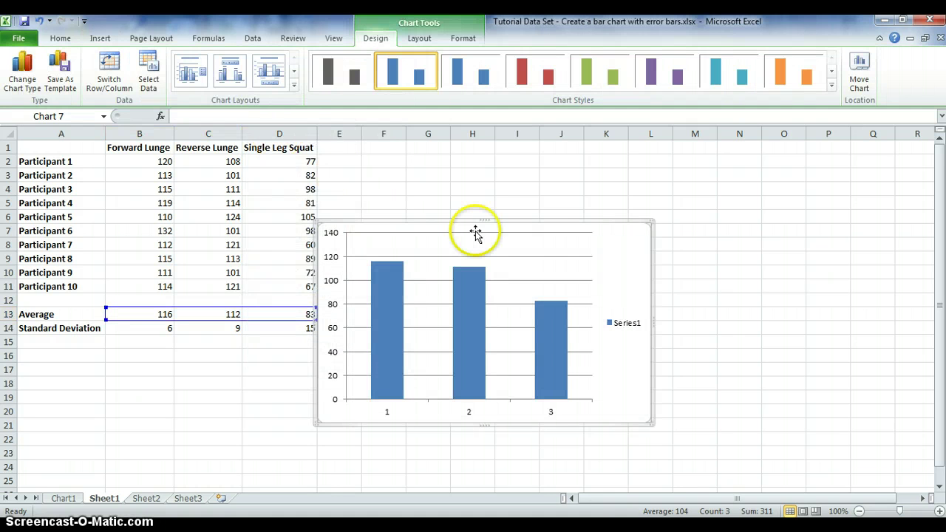
Move the column chart beside the data table so it sits clear of the Single Leg Squat column
{"action": "left_click_drag", "start_coordinate": [614, 229], "coordinate": [650, 161]}
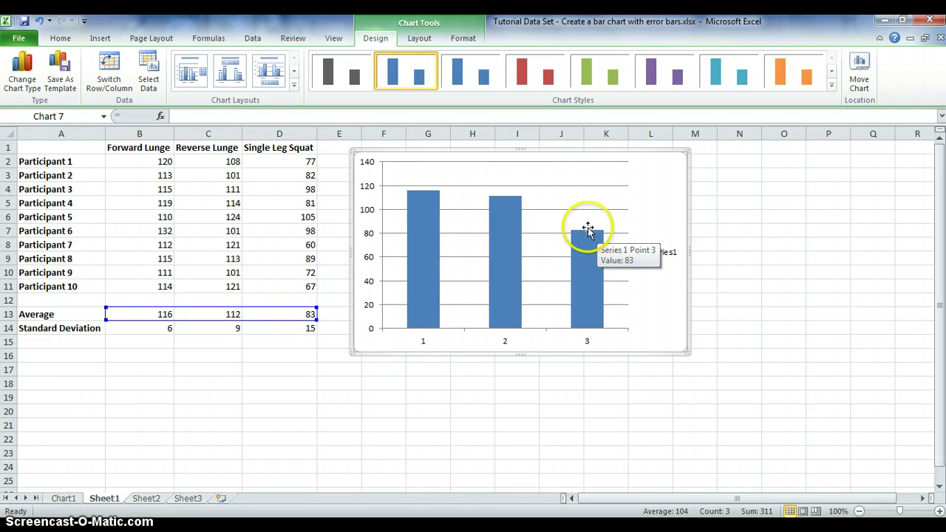
{"action": "left_click", "coordinate": [666, 191]}
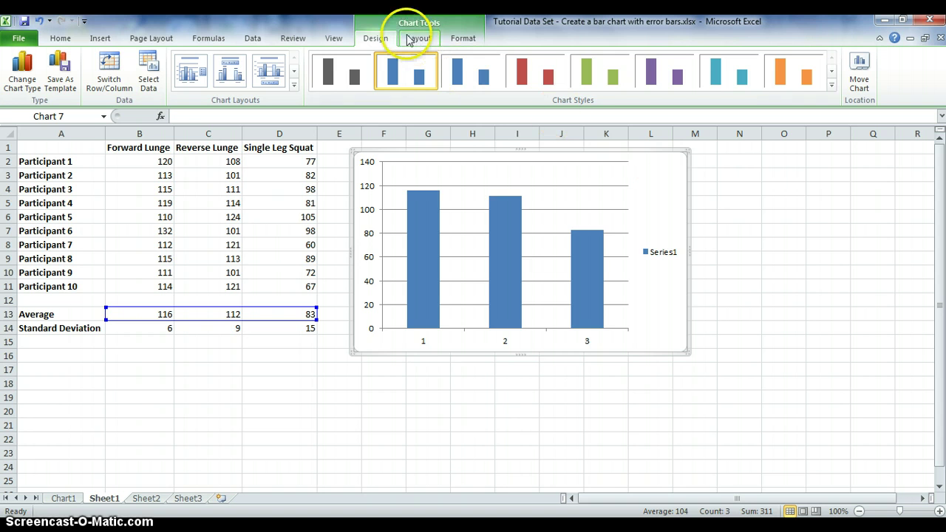
{"action": "left_click", "coordinate": [798, 243]}
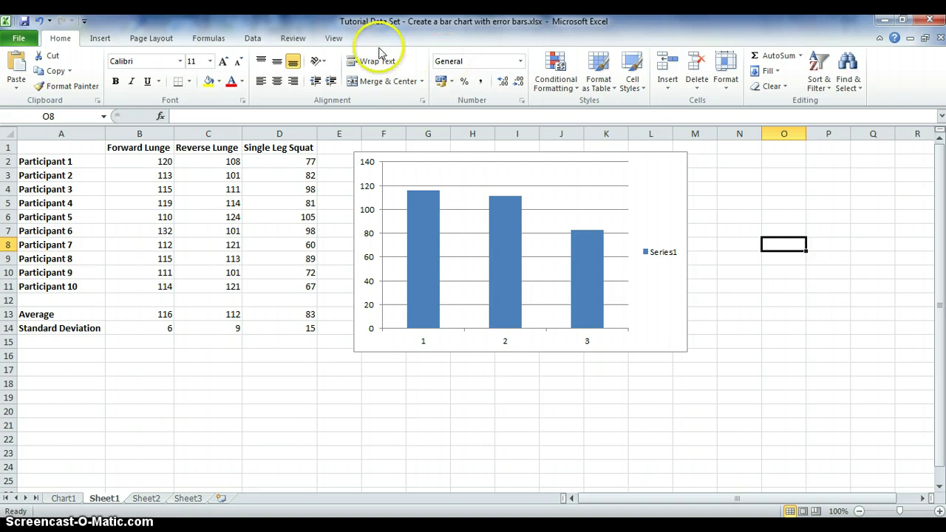
Add vertical error bars to the column chart with their direction set to Plus
{"action": "left_click", "coordinate": [649, 185]}
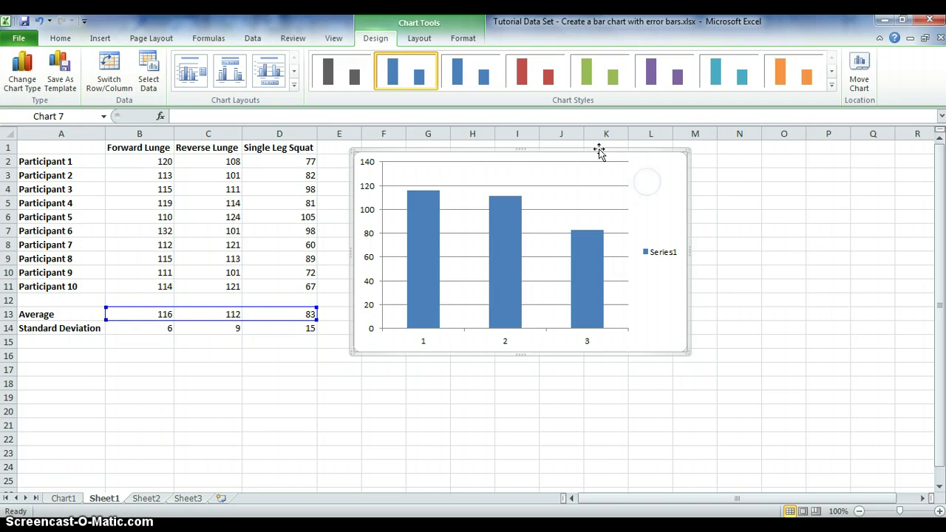
{"action": "left_click", "coordinate": [420, 39]}
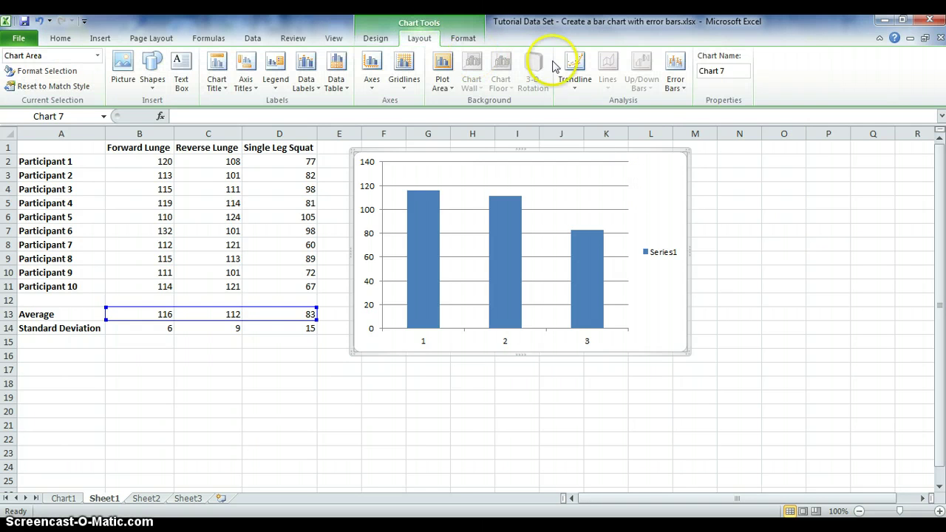
{"action": "left_click", "coordinate": [670, 88]}
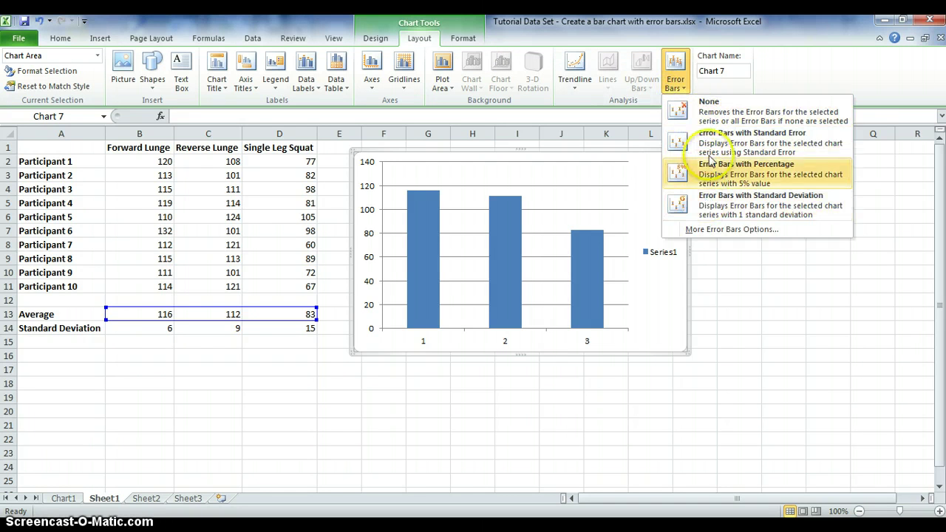
{"action": "left_click", "coordinate": [727, 230]}
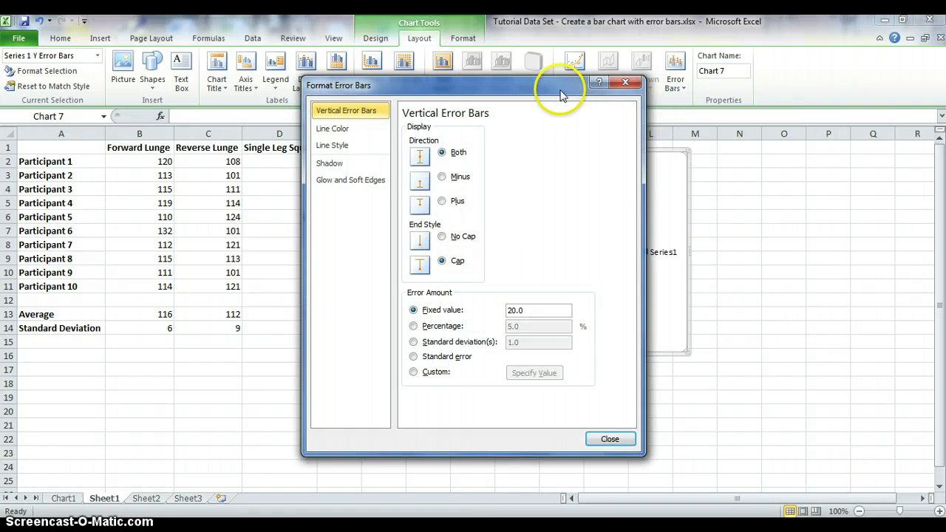
{"action": "left_click_drag", "start_coordinate": [560, 92], "coordinate": [678, 77]}
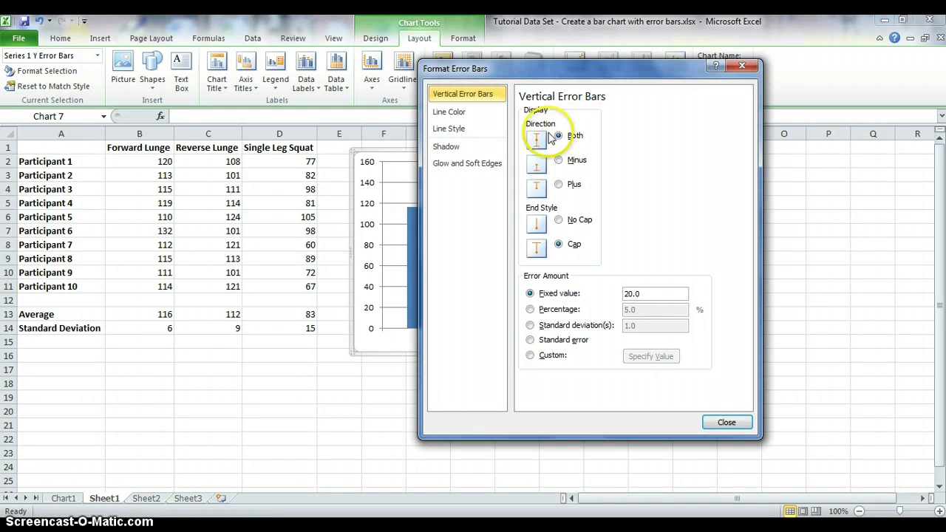
{"action": "left_click", "coordinate": [560, 185]}
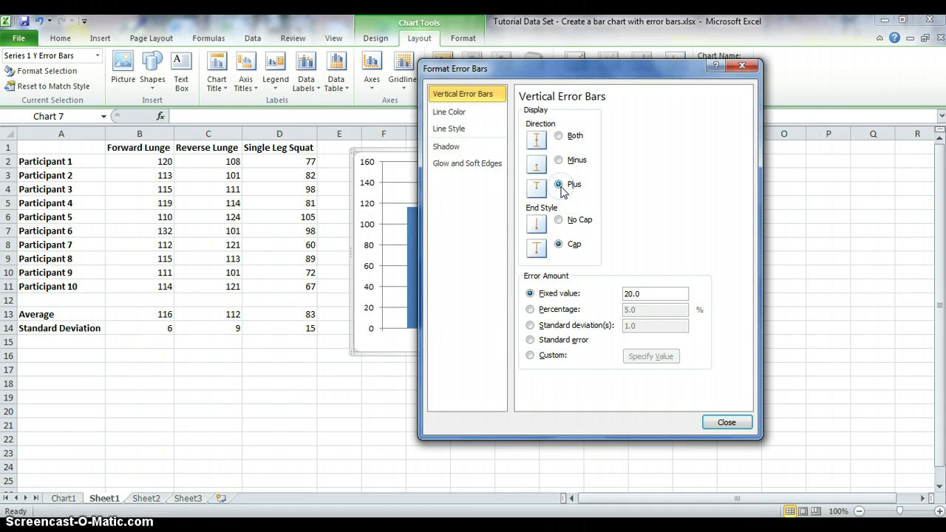
{"action": "left_click", "coordinate": [553, 194]}
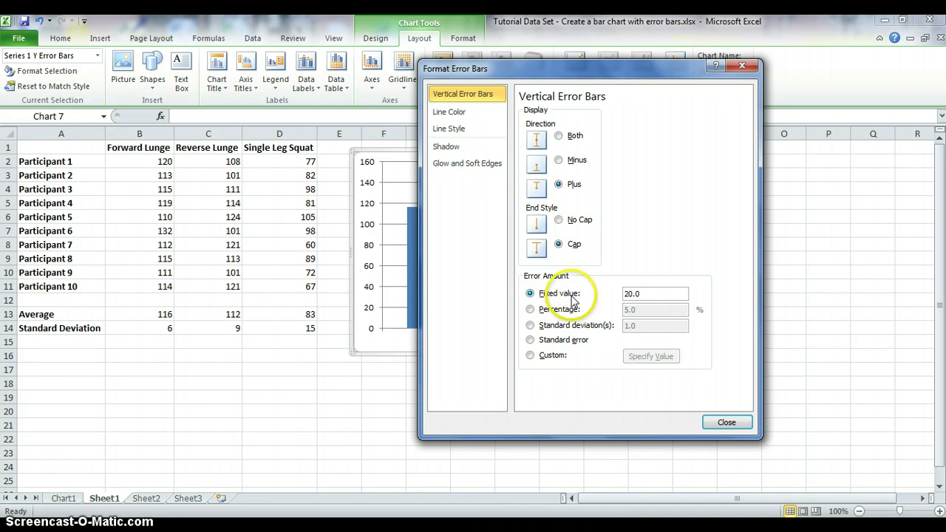
Set the error amount to custom, using the standard deviations in B14:D14 as the positive error value, and finish formatting the error bars
{"action": "left_click", "coordinate": [530, 356]}
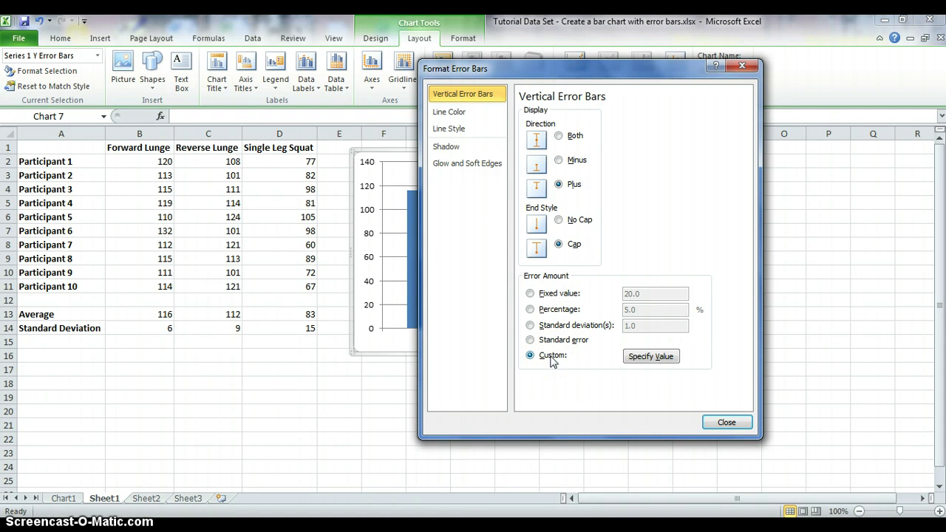
{"action": "left_click", "coordinate": [651, 357]}
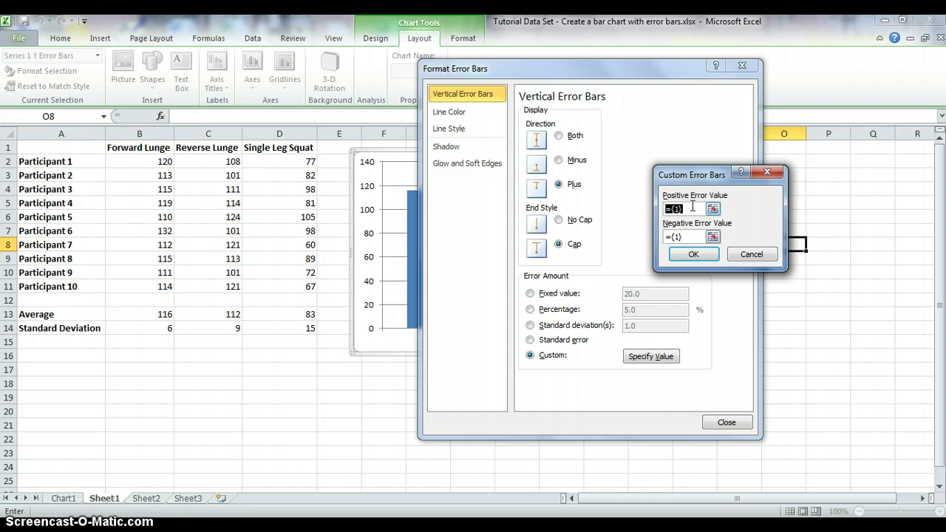
{"action": "left_click", "coordinate": [697, 215]}
{"action": "left_click", "coordinate": [712, 210]}
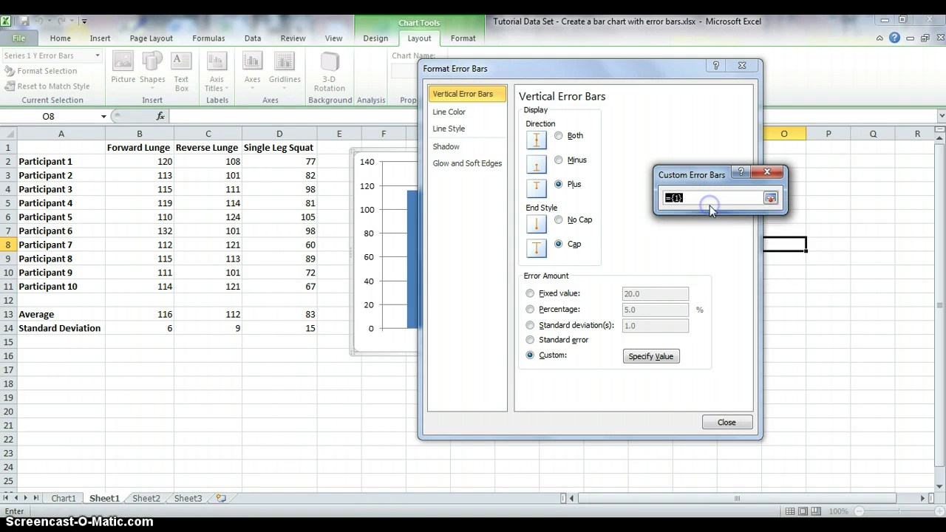
{"action": "left_click_drag", "start_coordinate": [147, 328], "coordinate": [281, 332]}
{"action": "left_click", "coordinate": [168, 330]}
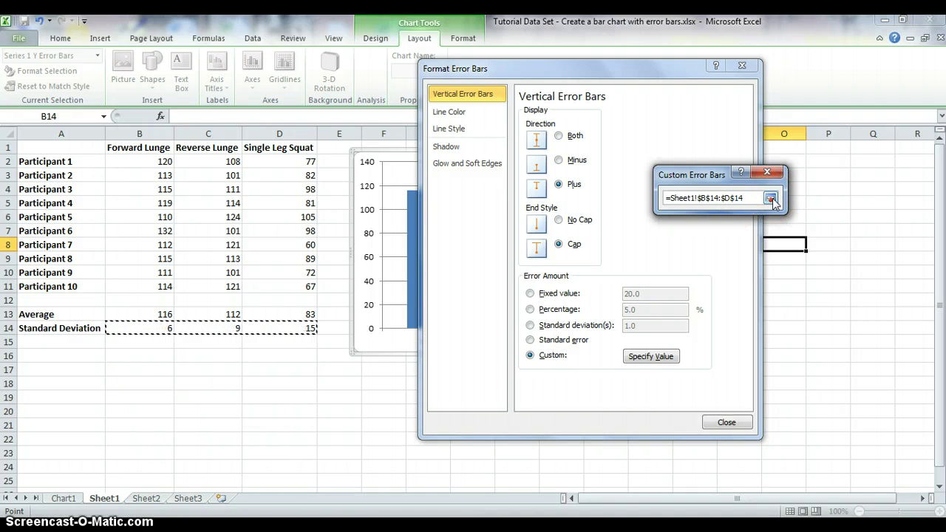
{"action": "left_click", "coordinate": [771, 200]}
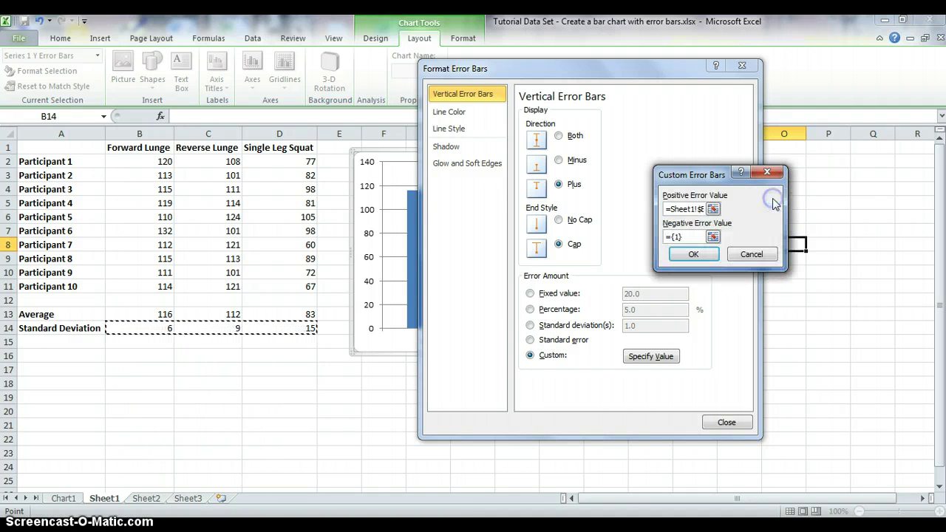
{"action": "left_click", "coordinate": [715, 209]}
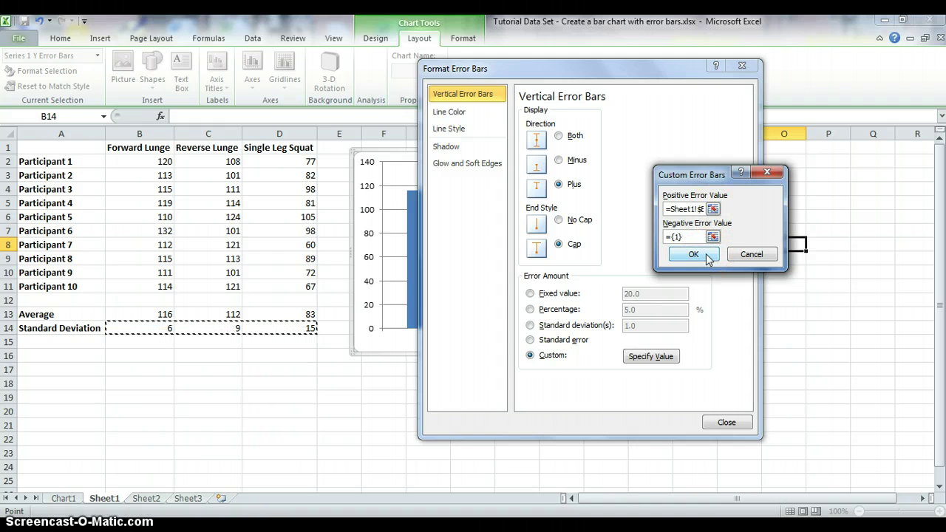
{"action": "left_click", "coordinate": [712, 210]}
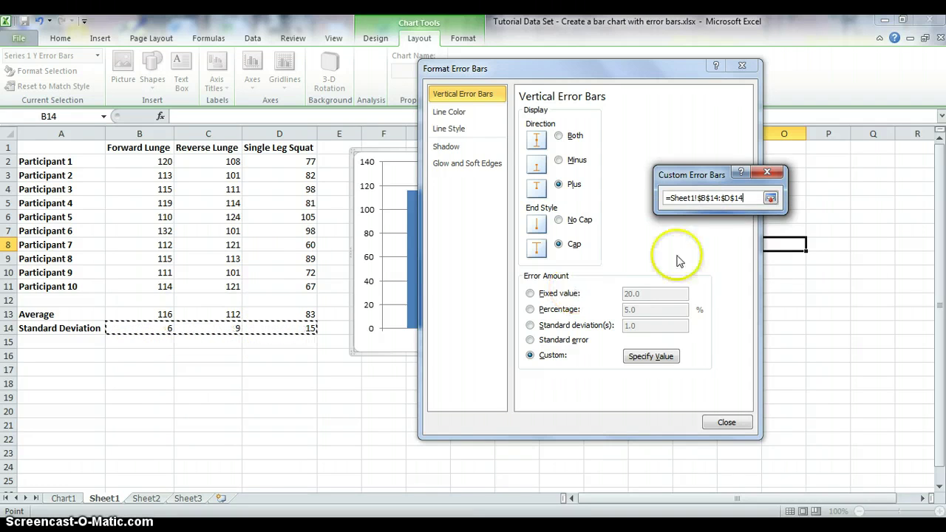
{"action": "left_click", "coordinate": [771, 198]}
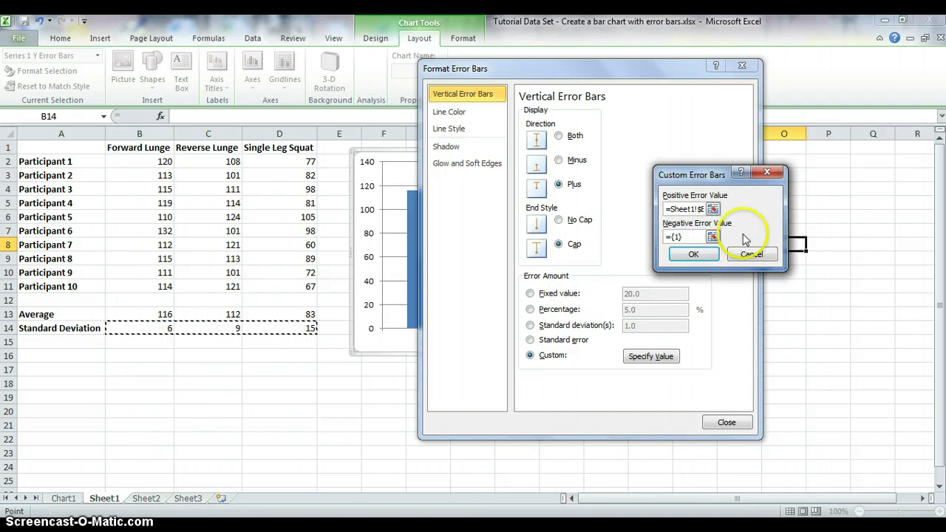
{"action": "left_click", "coordinate": [699, 254]}
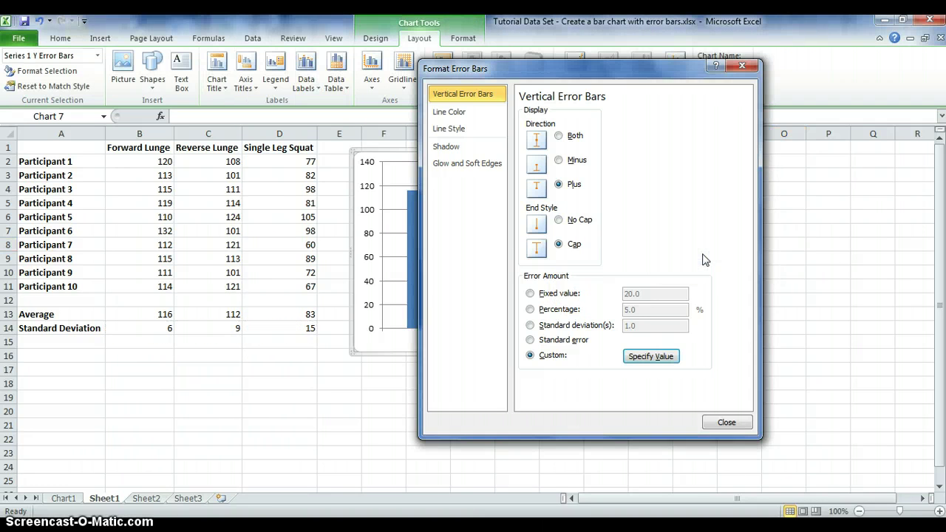
{"action": "left_click", "coordinate": [730, 425]}
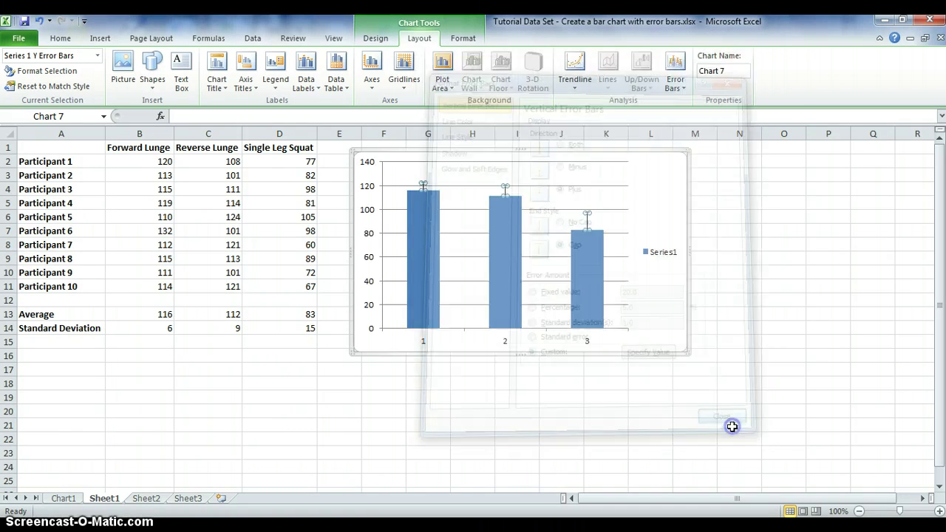
{"action": "left_click", "coordinate": [503, 197]}
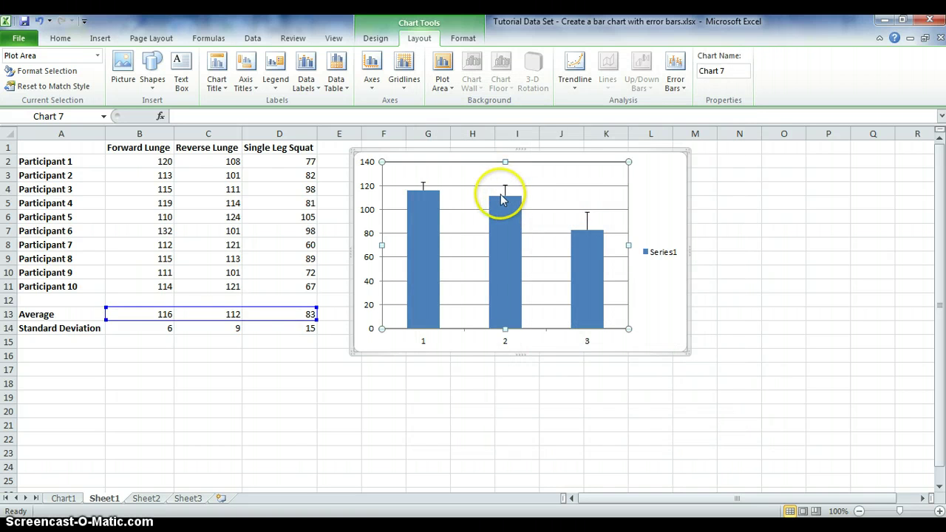
{"action": "left_click", "coordinate": [588, 220]}
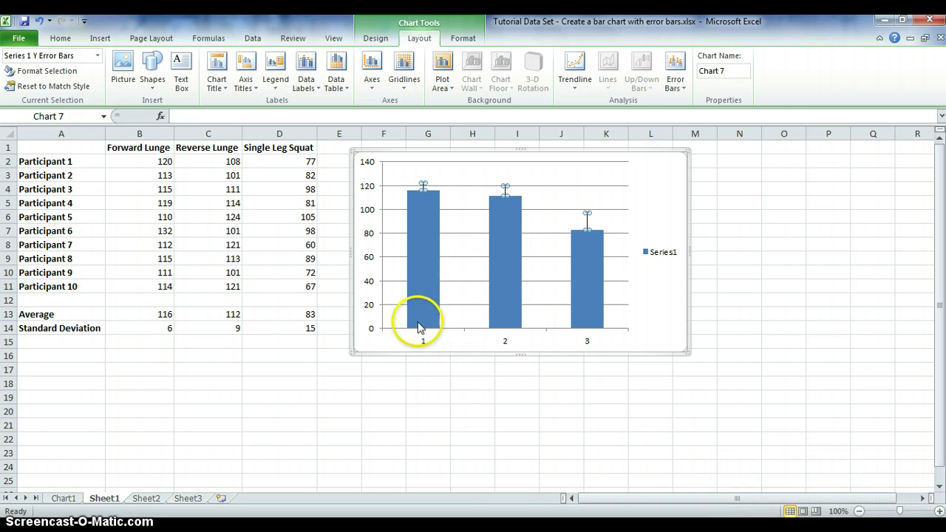
{"action": "right_click", "coordinate": [666, 318]}
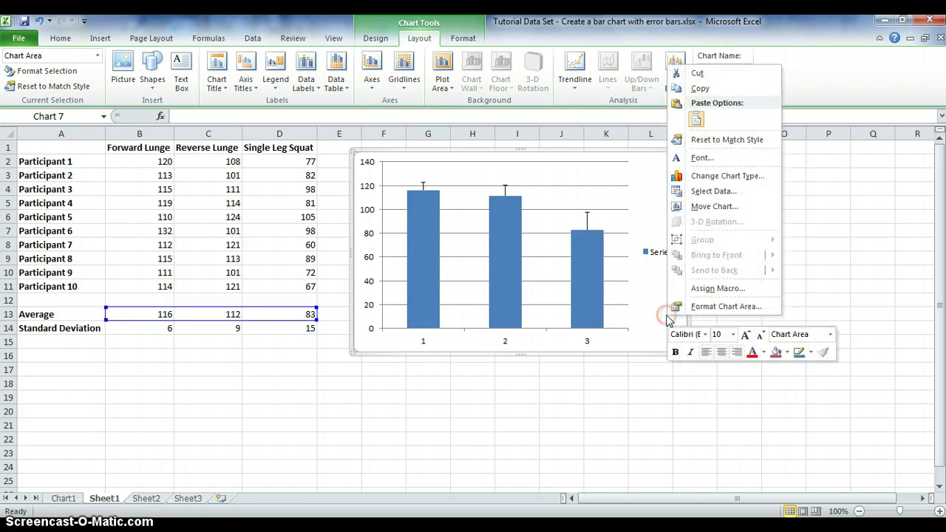
{"action": "left_click", "coordinate": [711, 191]}
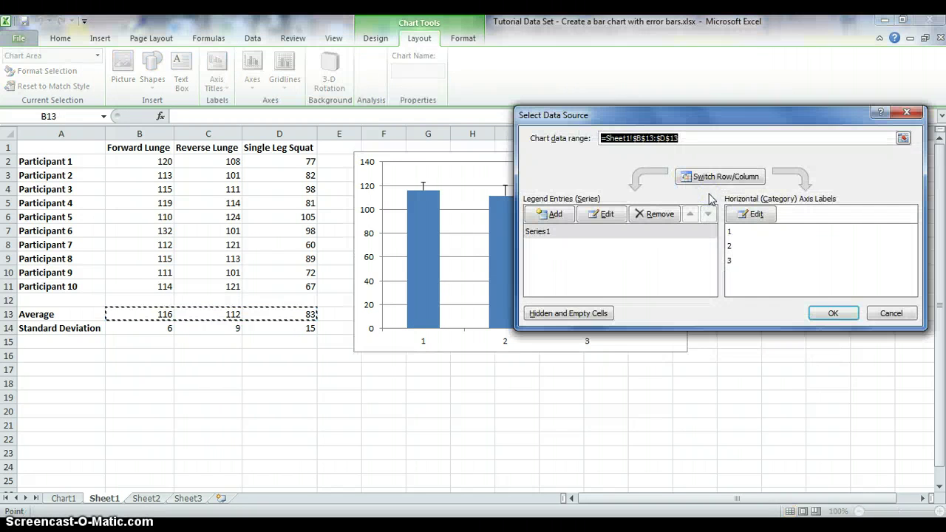
{"action": "left_click", "coordinate": [905, 112]}
Set the chart's horizontal axis labels to the exercise names in B1:D1 of Sheet1
{"action": "right_click", "coordinate": [644, 273]}
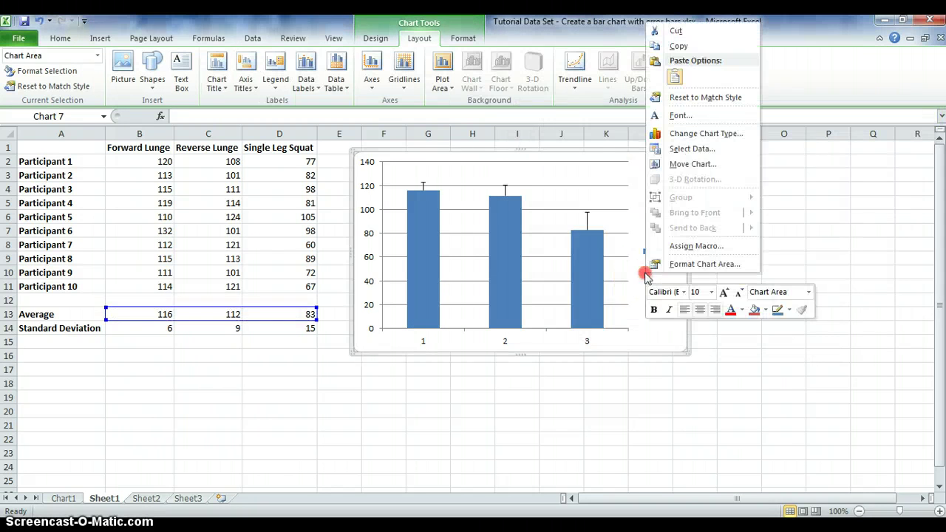
{"action": "left_click", "coordinate": [692, 149]}
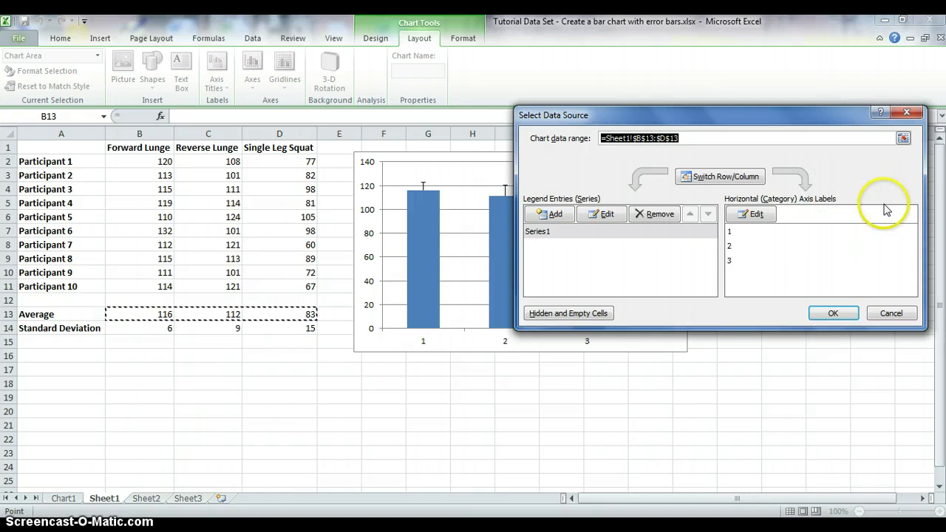
{"action": "left_click", "coordinate": [767, 214]}
{"action": "left_click", "coordinate": [748, 221]}
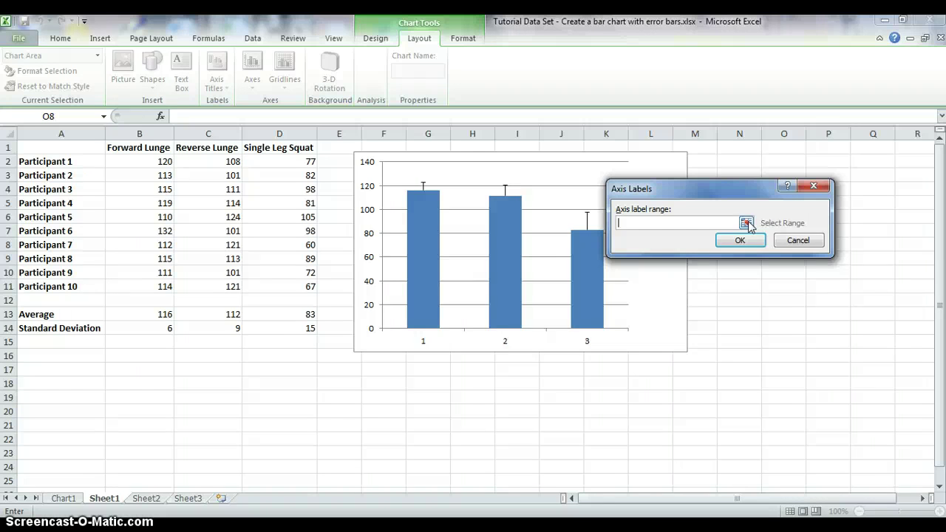
{"action": "left_click", "coordinate": [747, 223]}
{"action": "left_click_drag", "start_coordinate": [142, 149], "coordinate": [274, 149]}
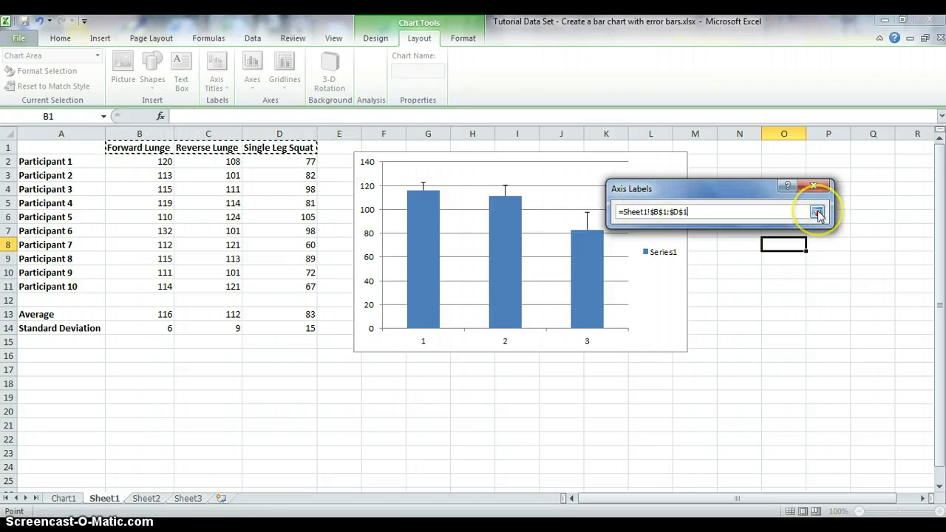
{"action": "left_click", "coordinate": [818, 212]}
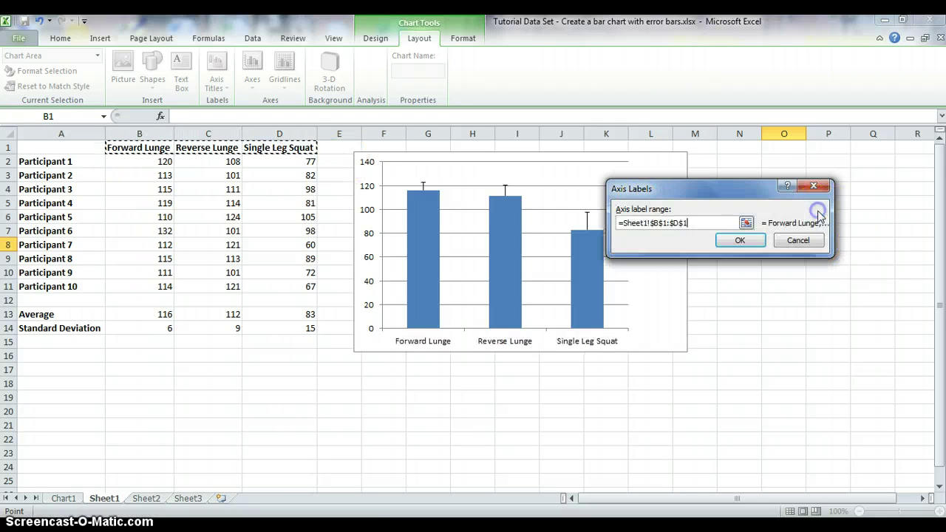
{"action": "left_click", "coordinate": [738, 241]}
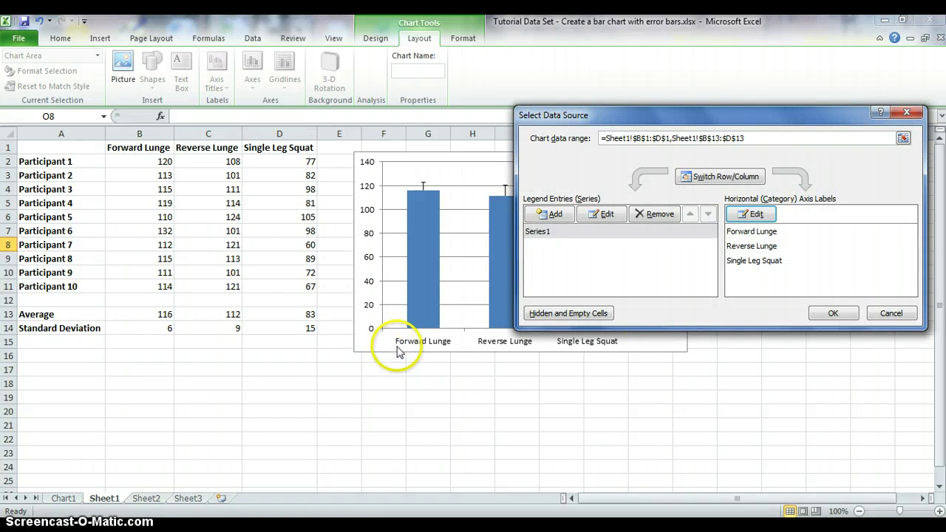
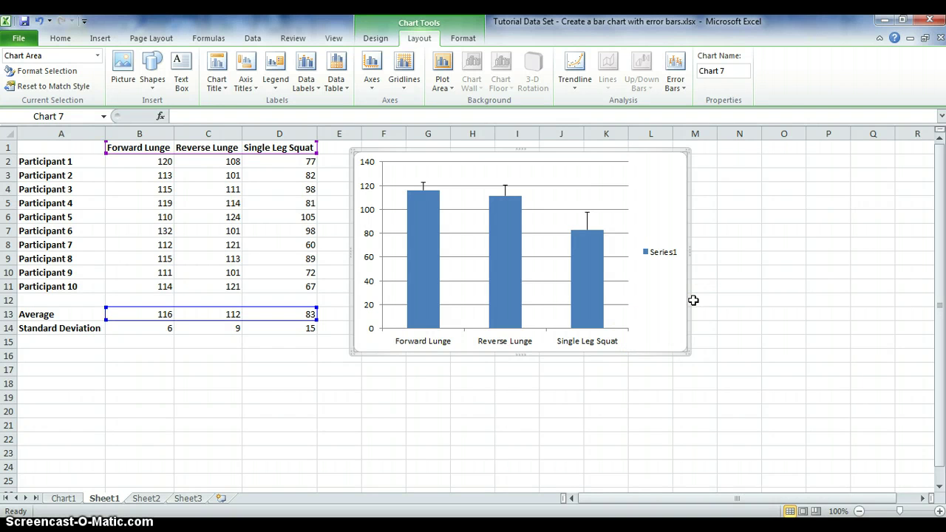
{"action": "left_click", "coordinate": [654, 309]}
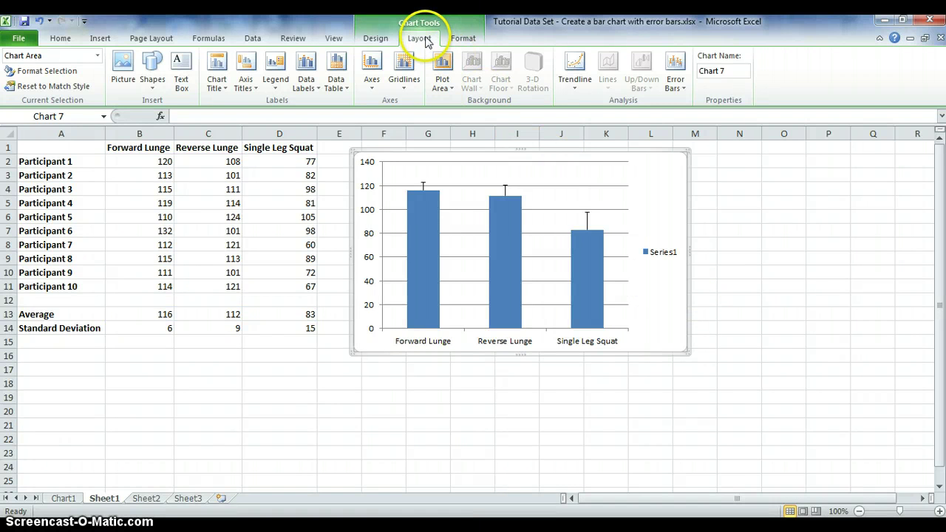
{"action": "left_click", "coordinate": [217, 83]}
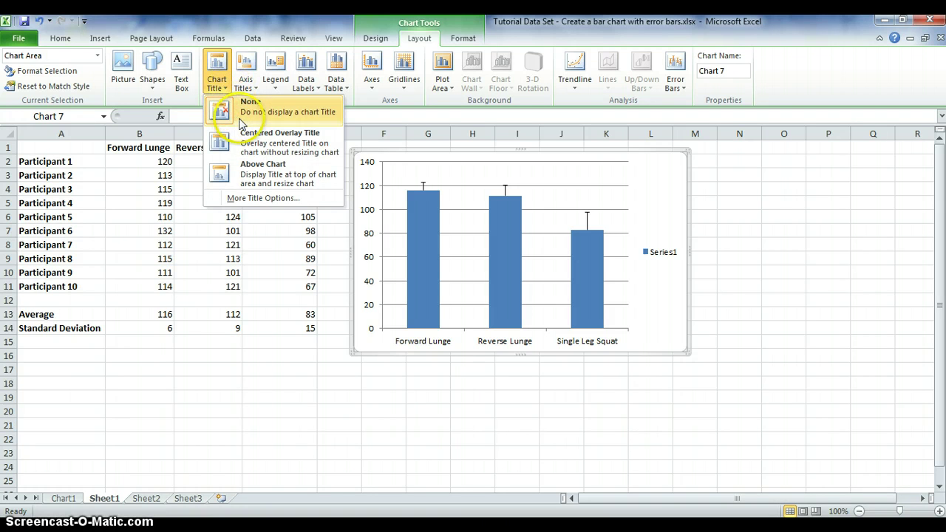
{"action": "left_click", "coordinate": [218, 173]}
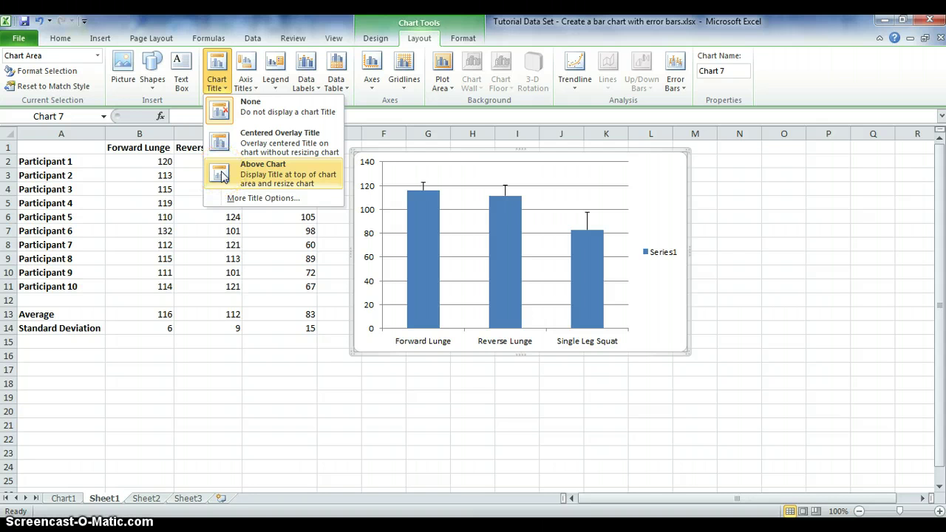
{"action": "left_click", "coordinate": [651, 201]}
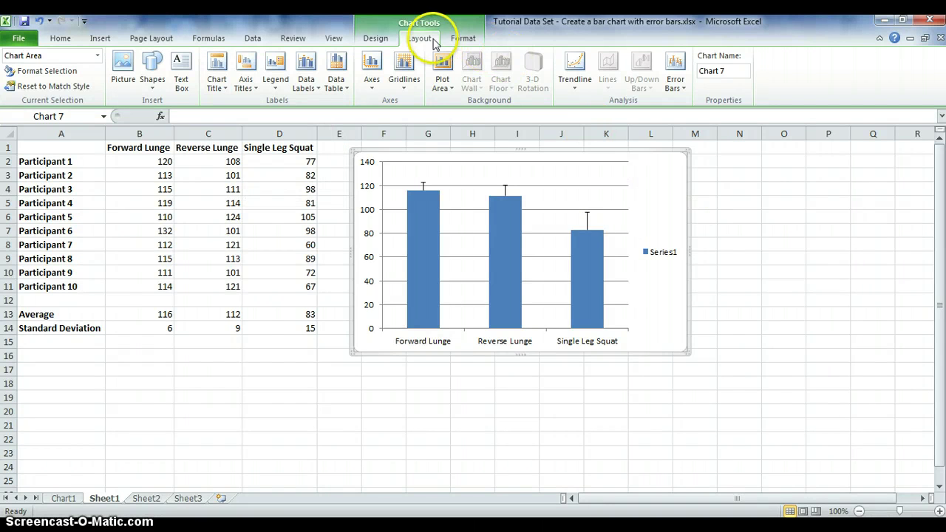
Add a title above the column chart reading "Knee angles during rehabilitation exercises", replacing the placeholder text and leaving no blank line
{"action": "left_click", "coordinate": [226, 79]}
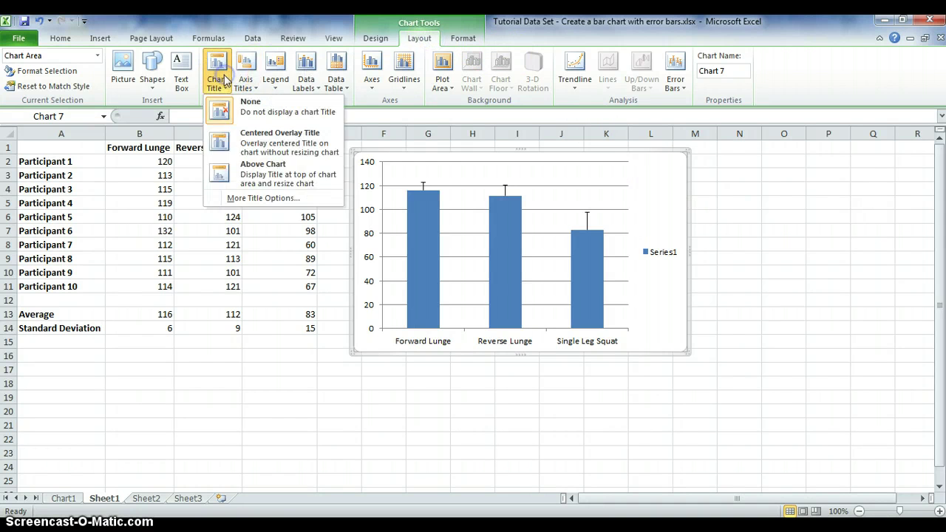
{"action": "left_click", "coordinate": [233, 177]}
{"action": "left_click", "coordinate": [556, 171]}
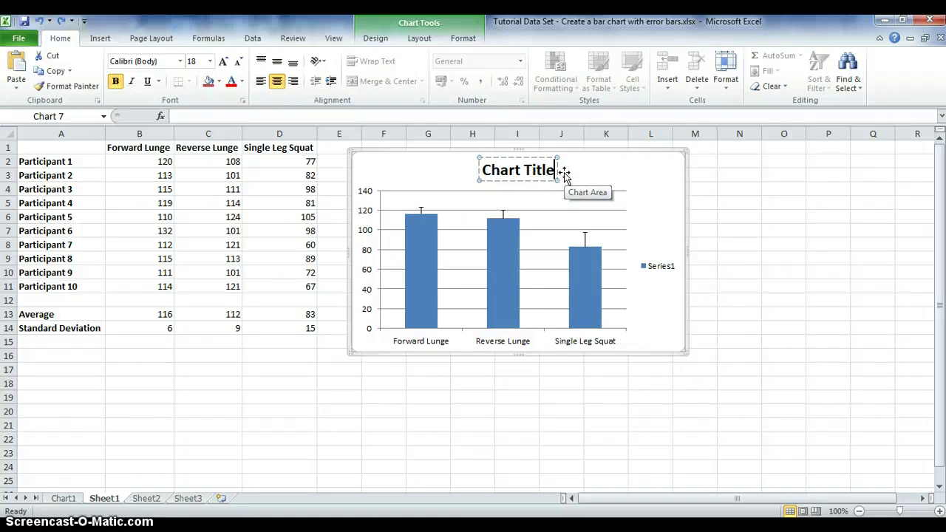
{"action": "left_click", "coordinate": [547, 181]}
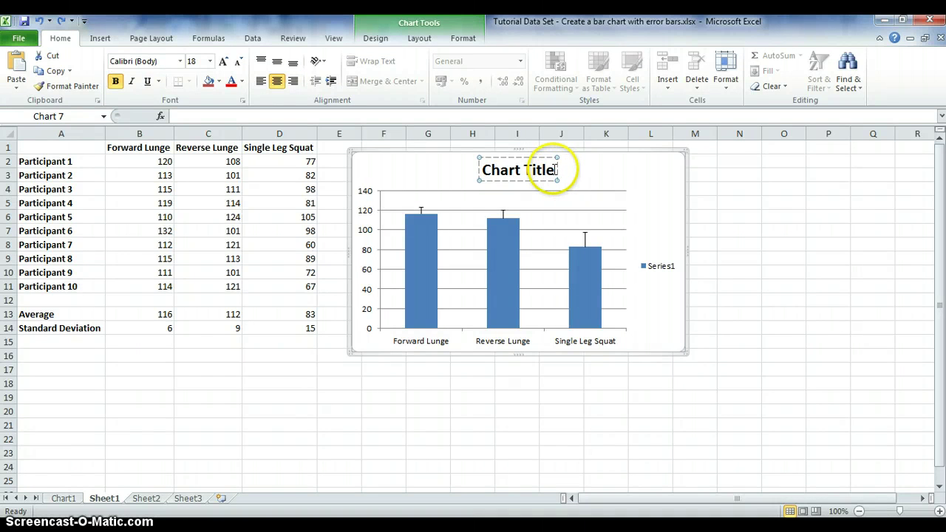
{"action": "key", "text": "BackSpace"}
{"action": "key", "text": "BackSpace"}
{"action": "key", "text": "BackSpace"}
{"action": "key", "text": "BackSpace"}
{"action": "key", "text": "BackSpace"}
{"action": "key", "text": "BackSpace"}
{"action": "key", "text": "BackSpace"}
{"action": "key", "text": "BackSpace"}
{"action": "key", "text": "BackSpace"}
{"action": "key", "text": "BackSpace"}
{"action": "key", "text": "BackSpace"}
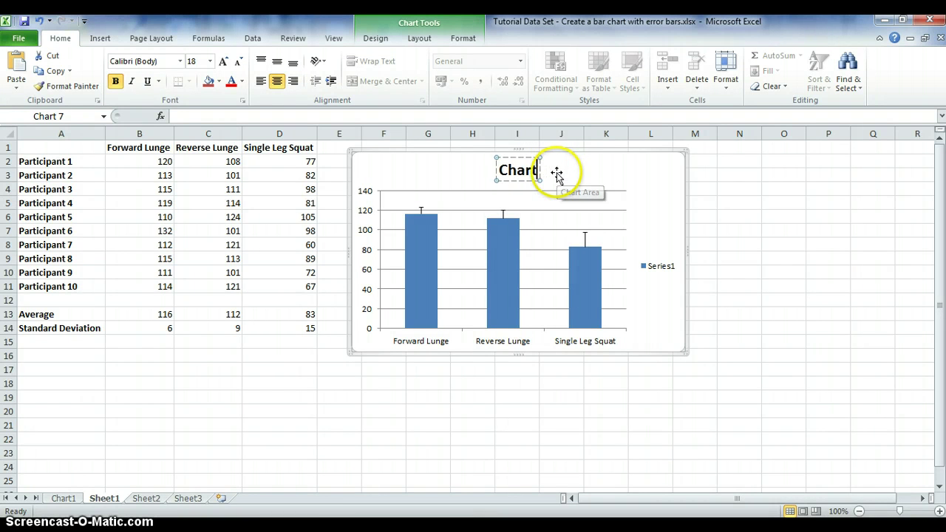
{"action": "type", "text": "Knee angles during rehabilitation exercises"}
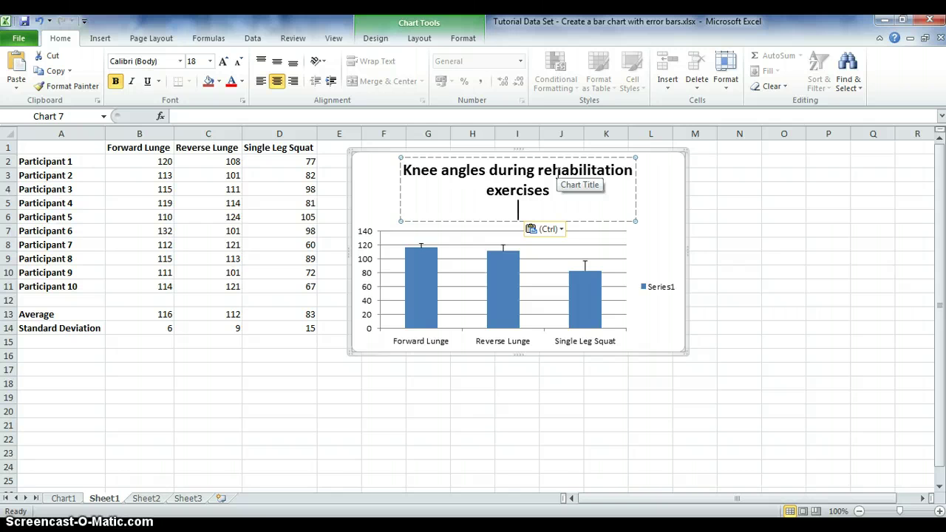
{"action": "left_click", "coordinate": [545, 166]}
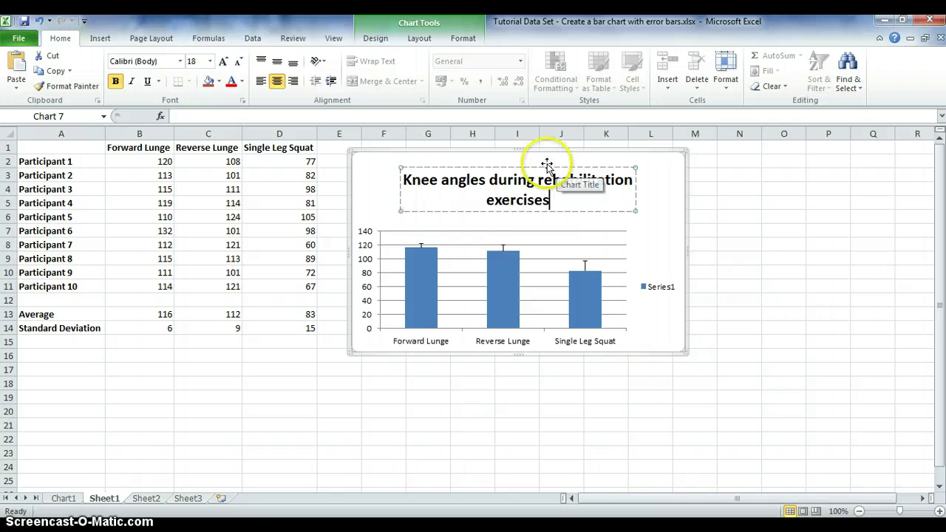
Set the font size of the whole chart title to 14
{"action": "left_click_drag", "start_coordinate": [555, 198], "coordinate": [406, 181]}
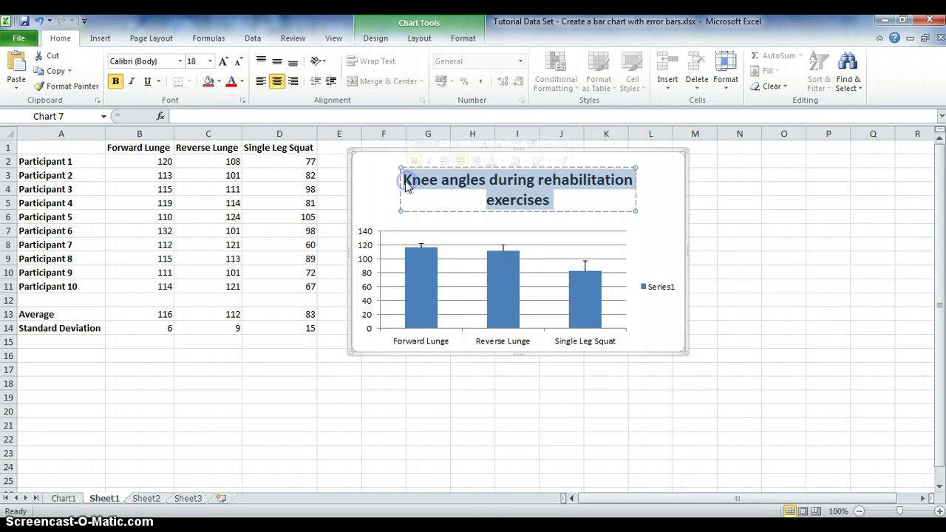
{"action": "left_click", "coordinate": [210, 61]}
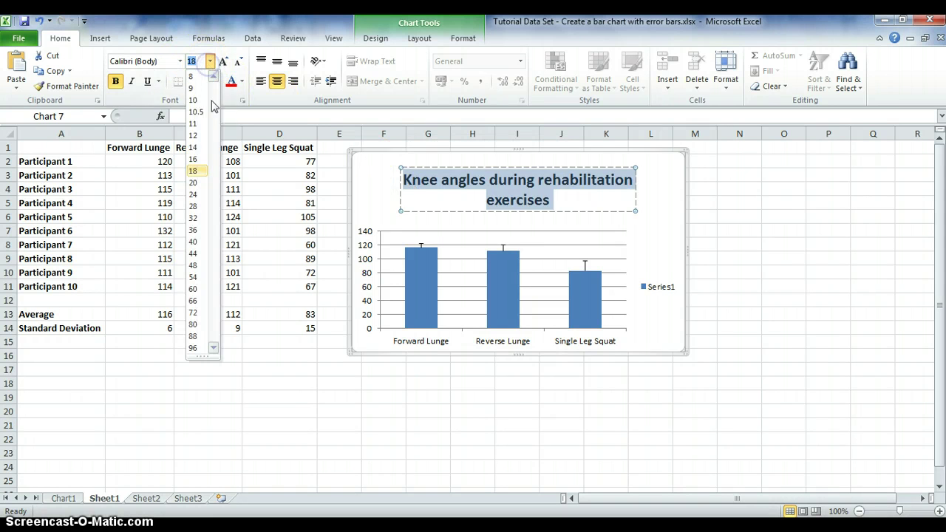
{"action": "left_click", "coordinate": [194, 148]}
{"action": "left_click", "coordinate": [649, 205]}
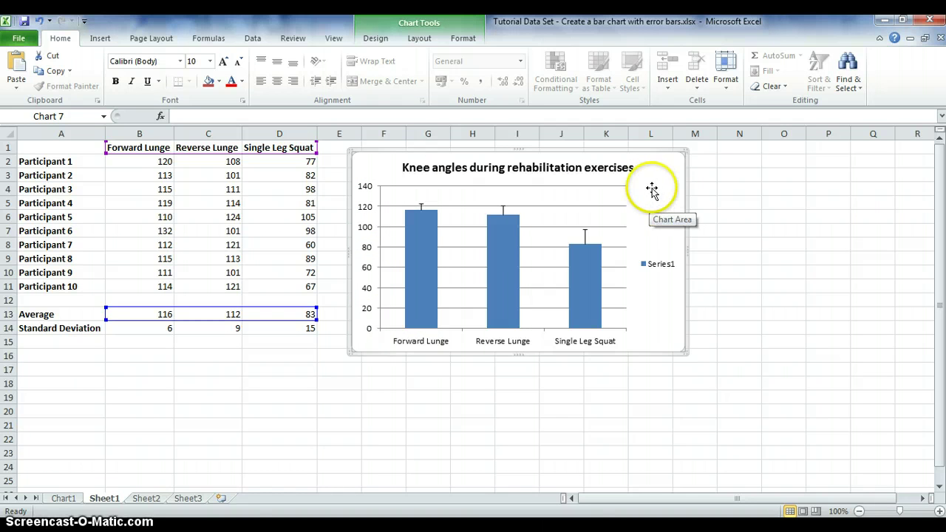
{"action": "left_click", "coordinate": [421, 41]}
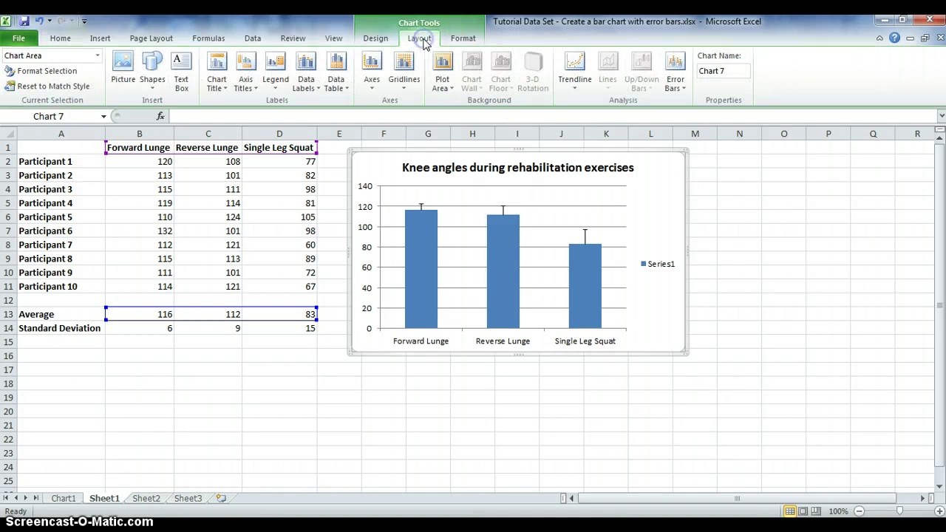
{"action": "left_click", "coordinate": [246, 87]}
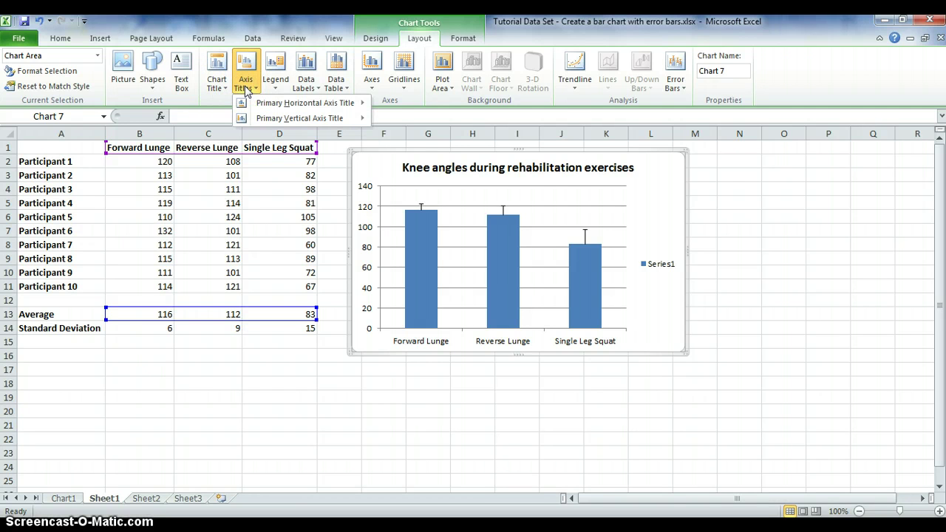
{"action": "mouse_move", "coordinate": [258, 106]}
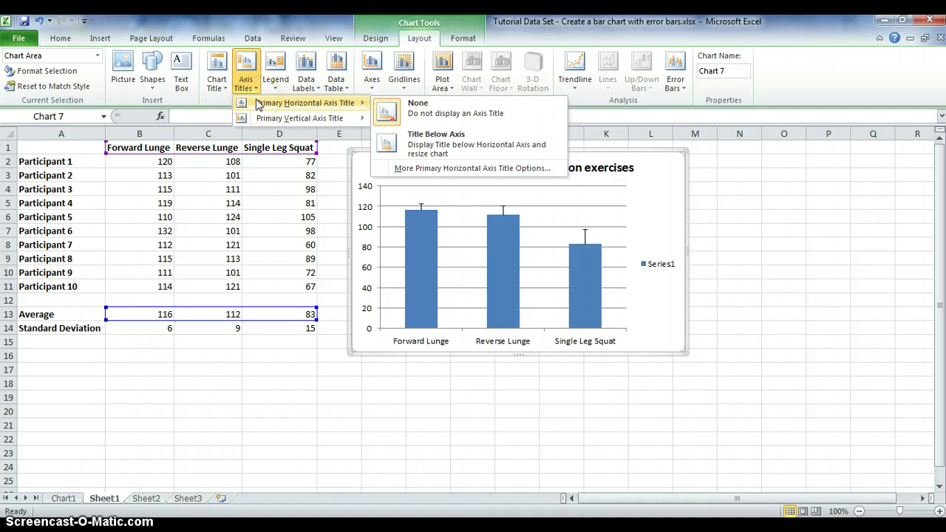
{"action": "left_click", "coordinate": [266, 110]}
{"action": "left_click", "coordinate": [647, 189]}
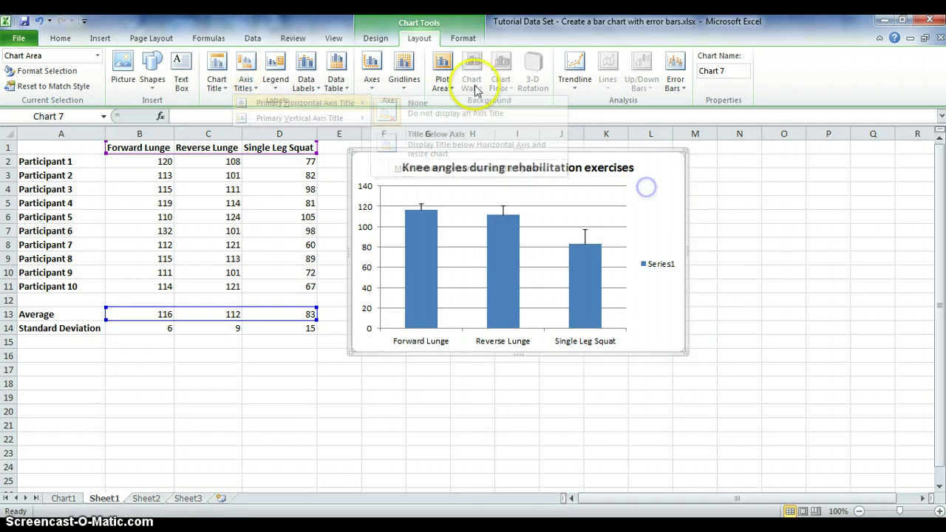
Add a primary horizontal axis title below the axis and replace its placeholder text with "Exercises"
{"action": "left_click", "coordinate": [246, 78]}
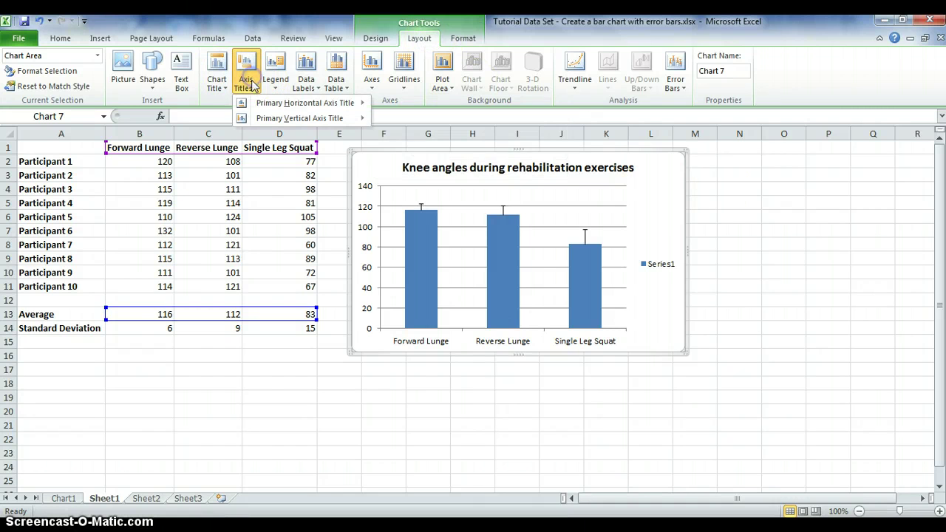
{"action": "mouse_move", "coordinate": [264, 108]}
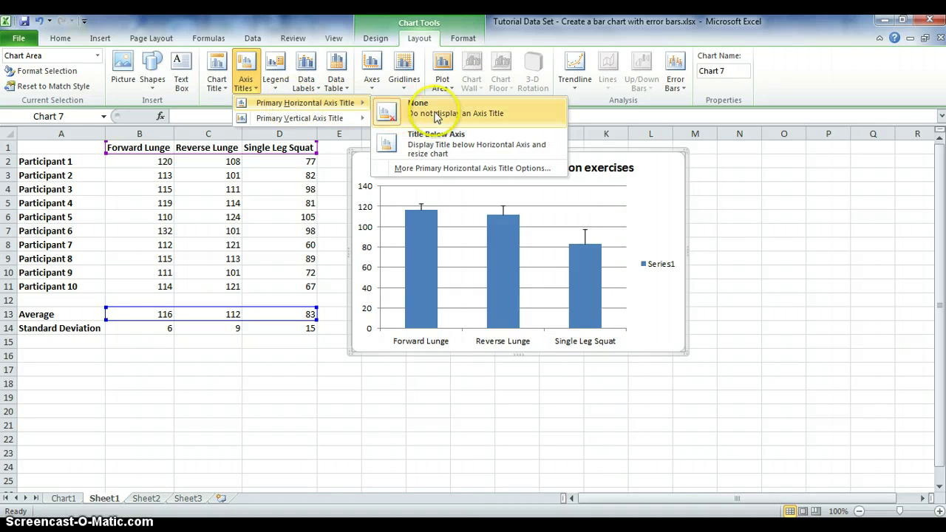
{"action": "left_click", "coordinate": [427, 136]}
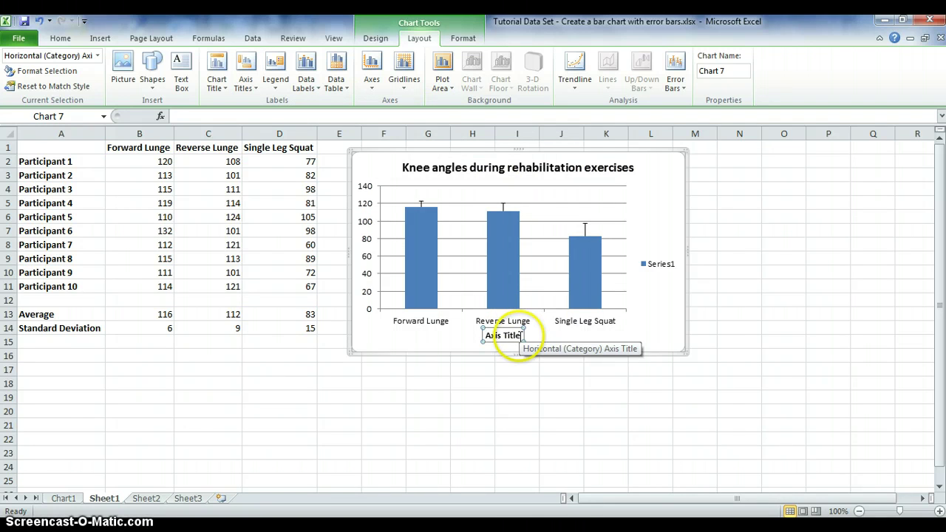
{"action": "left_click", "coordinate": [520, 337]}
{"action": "left_click", "coordinate": [563, 358]}
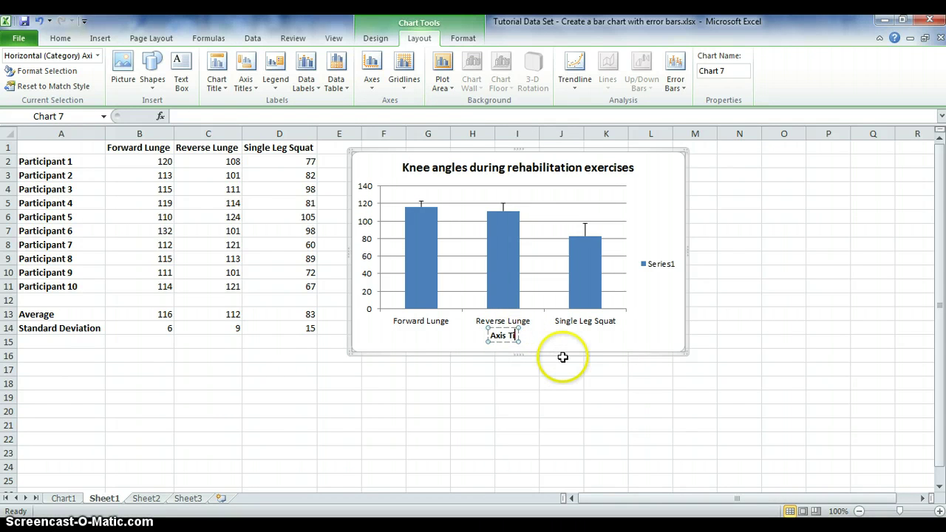
{"action": "key", "text": "BackSpace"}
{"action": "key", "text": "BackSpace"}
{"action": "key", "text": "BackSpace"}
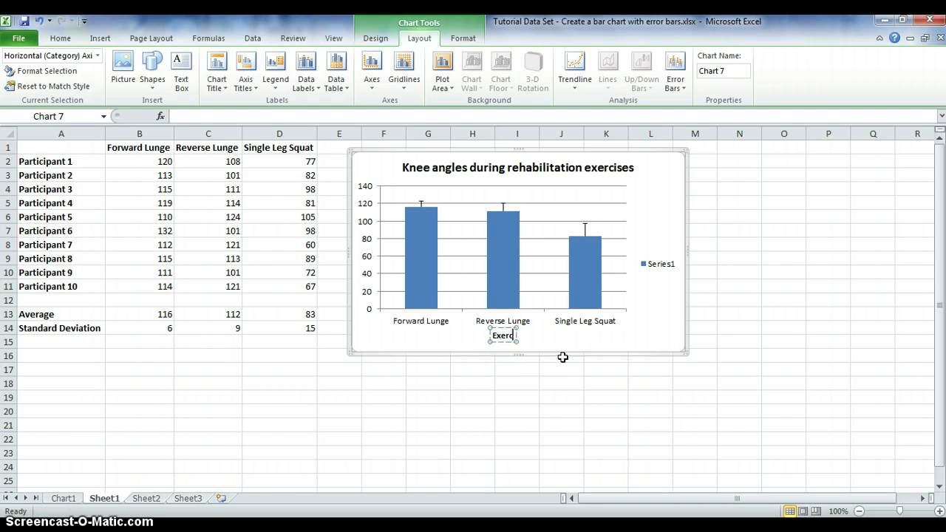
{"action": "left_click", "coordinate": [518, 336]}
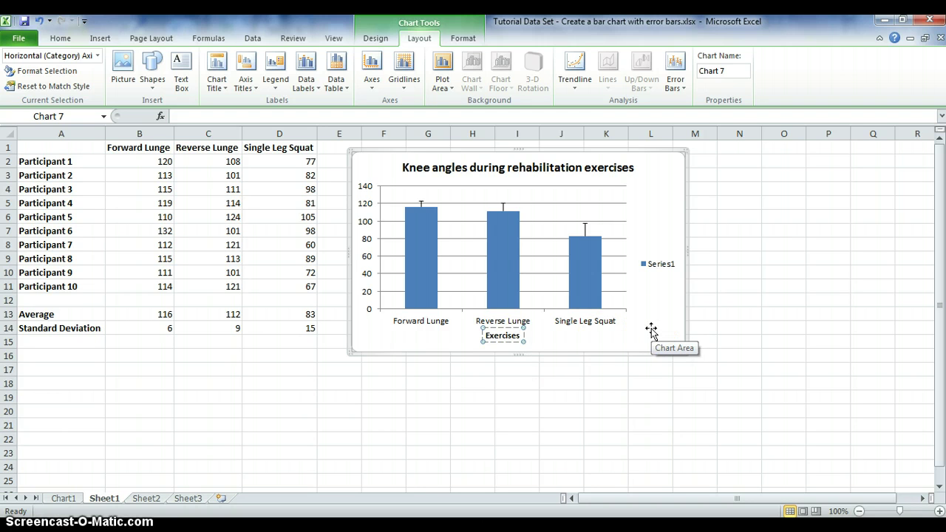
{"action": "left_click", "coordinate": [490, 342]}
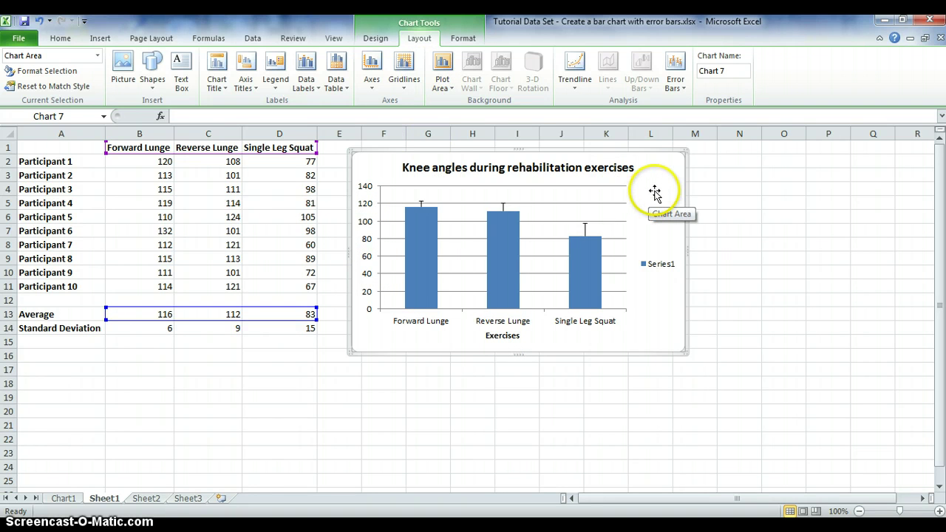
Add a rotated primary vertical axis title to the chart
{"action": "left_click", "coordinate": [246, 78]}
{"action": "mouse_move", "coordinate": [264, 120]}
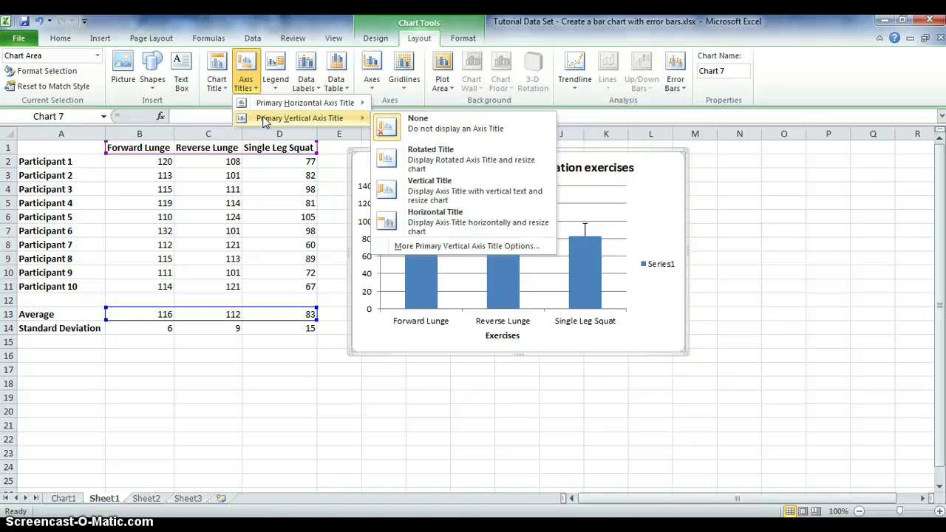
{"action": "left_click", "coordinate": [424, 133]}
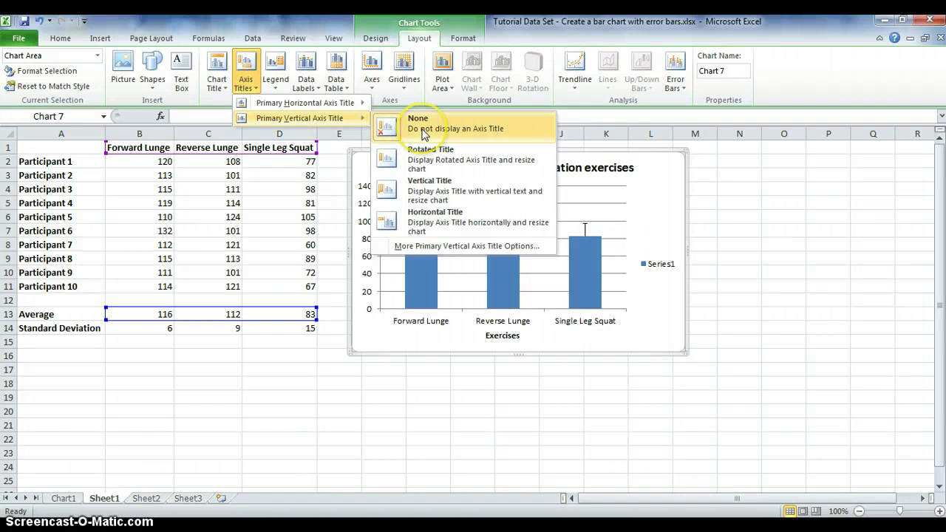
{"action": "left_click", "coordinate": [429, 163]}
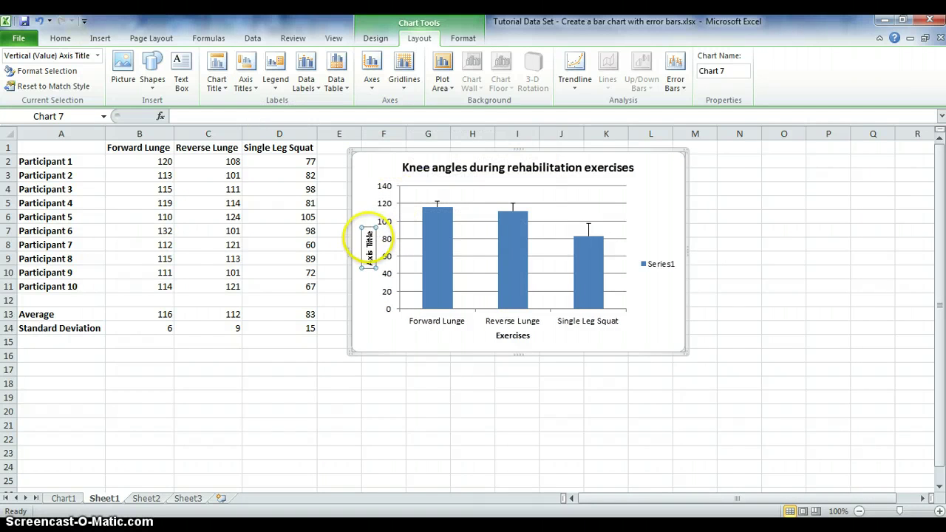
Replace the vertical axis title's placeholder text with "Knee angles (degrees)"
{"action": "left_click", "coordinate": [370, 235]}
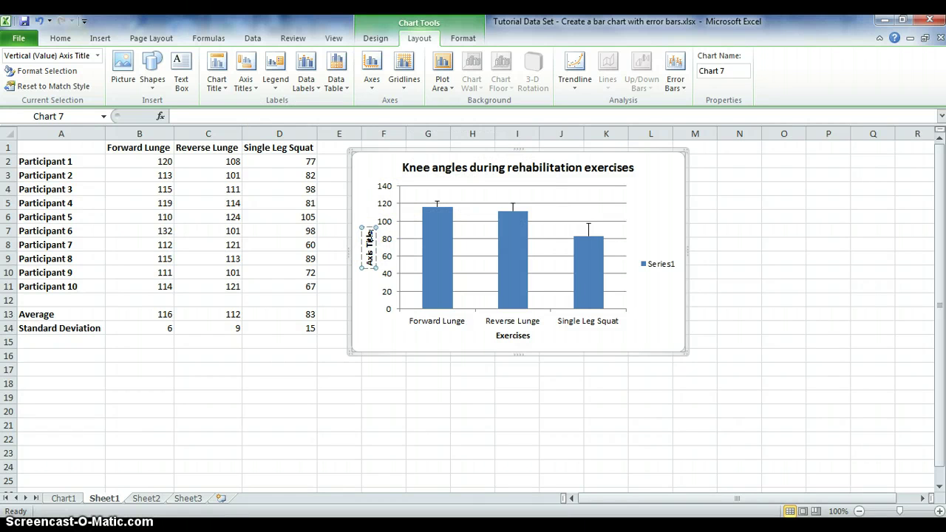
{"action": "key", "text": "BackSpace"}
{"action": "key", "text": "BackSpace"}
{"action": "key", "text": "BackSpace"}
{"action": "key", "text": "BackSpace"}
{"action": "key", "text": "BackSpace"}
{"action": "key", "text": "BackSpace"}
{"action": "key", "text": "BackSpace"}
{"action": "key", "text": "BackSpace"}
{"action": "key", "text": "BackSpace"}
{"action": "key", "text": "BackSpace"}
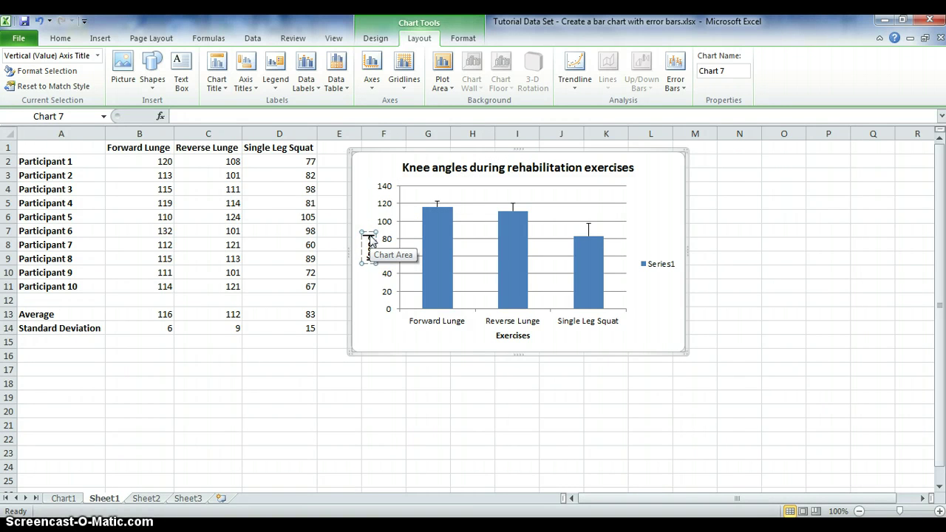
{"action": "type", "text": "Knee angles (deg"}
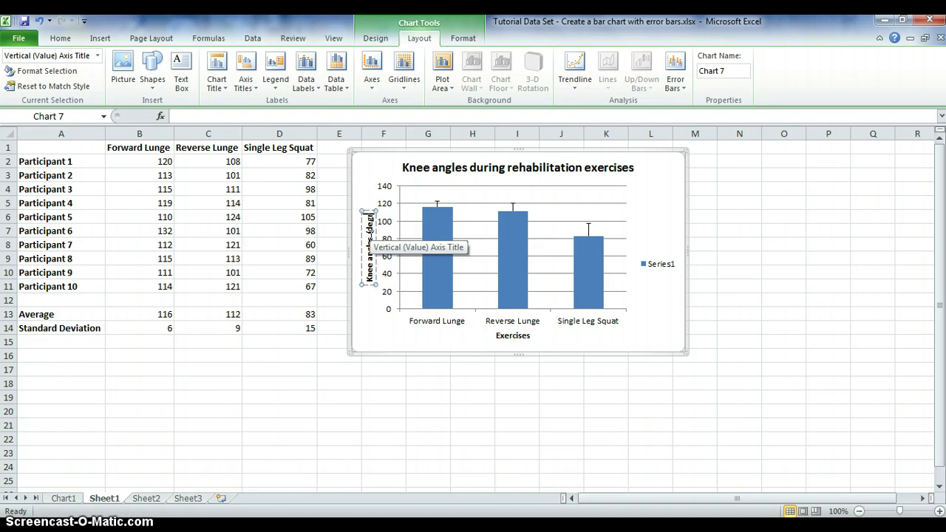
{"action": "type", "text": "rees"}
{"action": "left_click", "coordinate": [362, 233]}
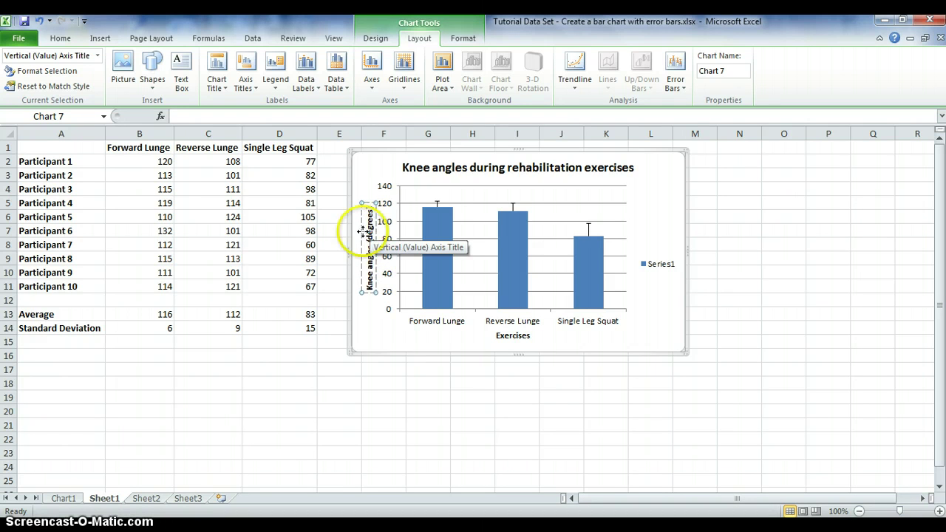
{"action": "type", "text": ")"}
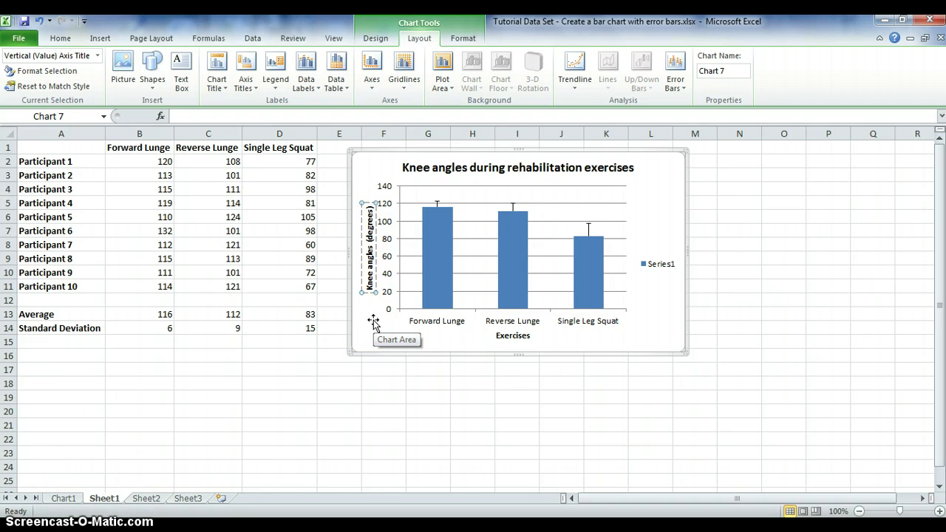
{"action": "left_click", "coordinate": [373, 323]}
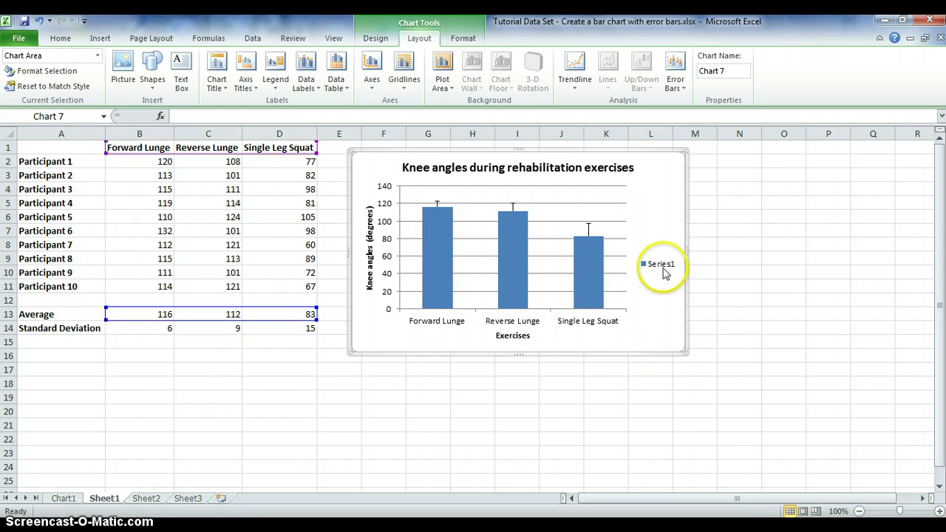
Delete the Series1 legend from the chart and dismiss the software update notification
{"action": "left_click", "coordinate": [663, 266]}
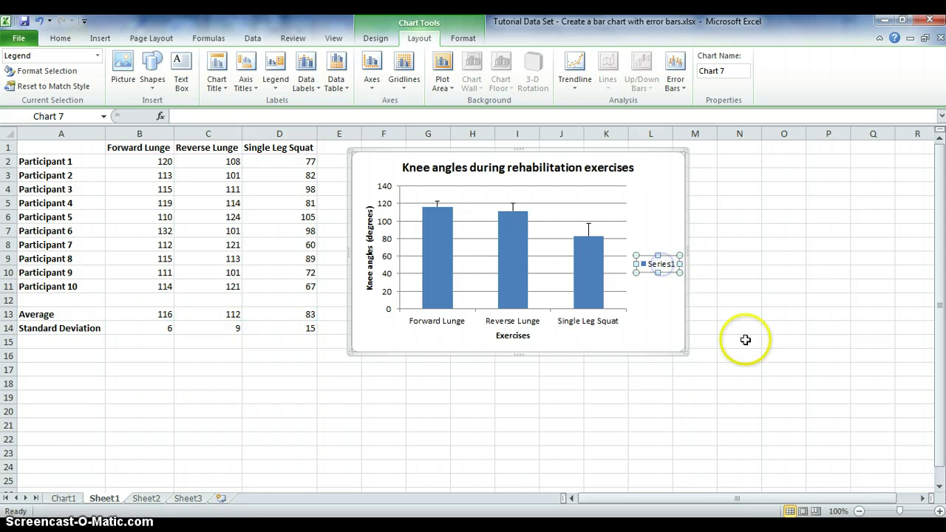
{"action": "key", "text": "Delete"}
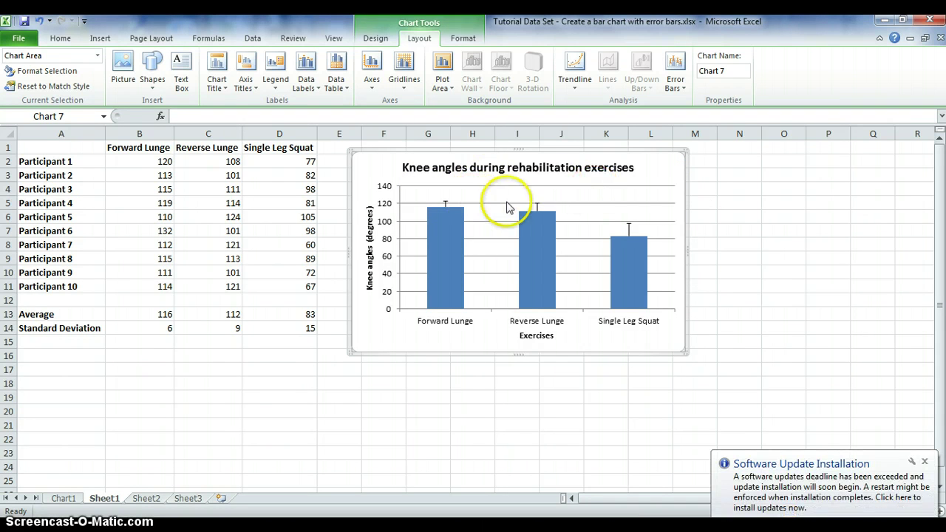
{"action": "left_click", "coordinate": [926, 462]}
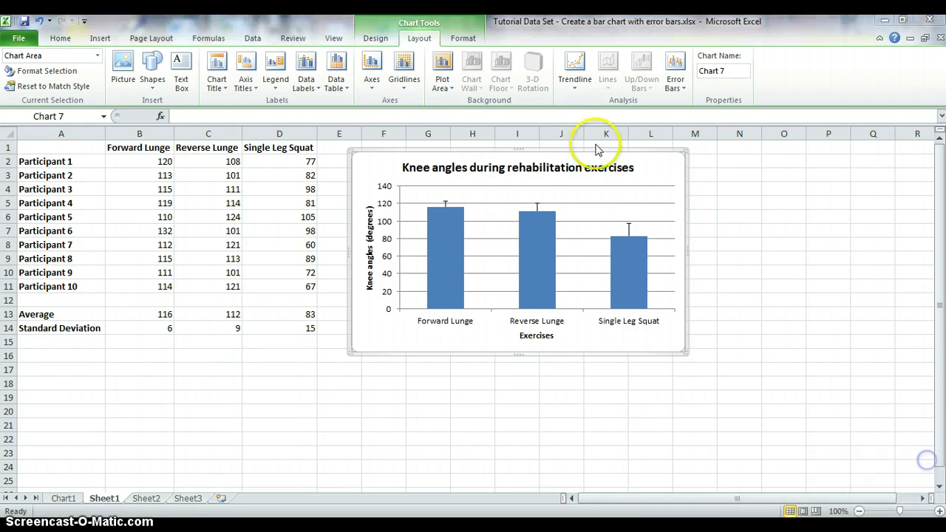
Delete the vertical axis major gridlines from the chart's plot area
{"action": "left_click", "coordinate": [470, 187]}
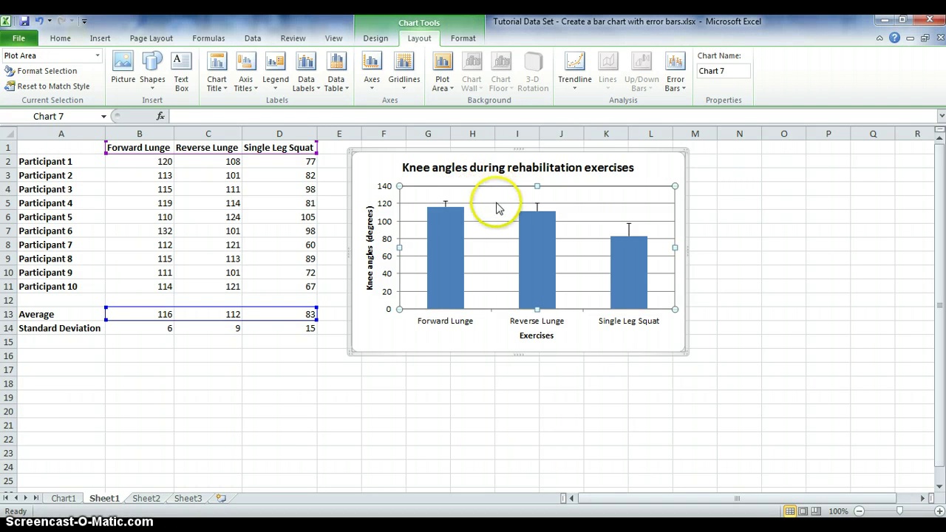
{"action": "left_click", "coordinate": [496, 204]}
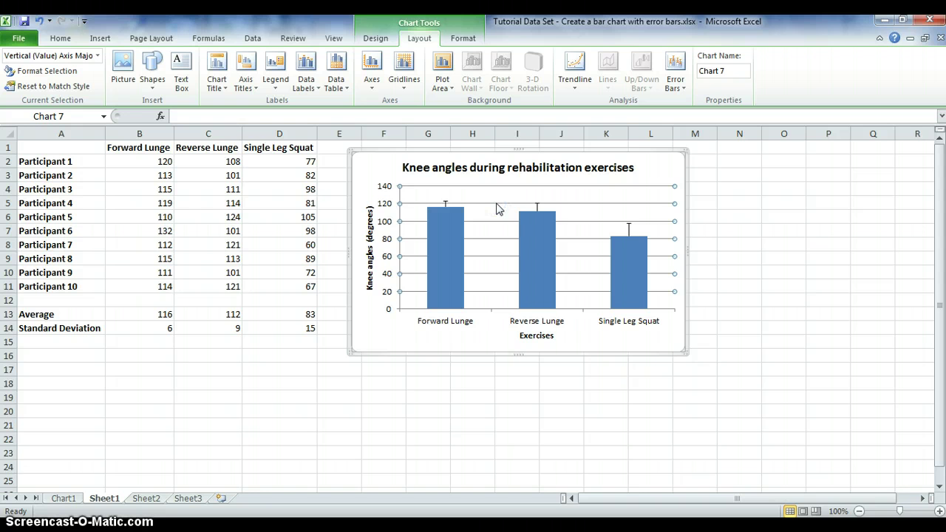
{"action": "key", "text": "Escape"}
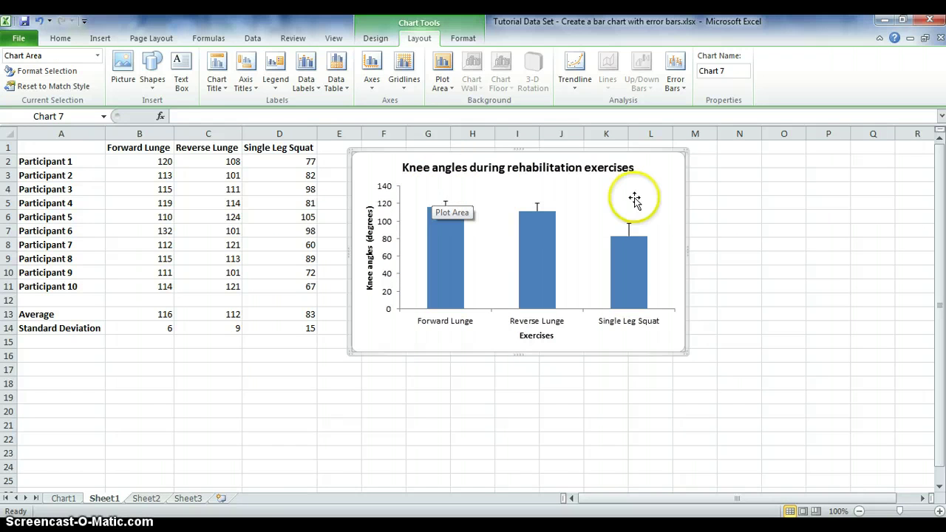
{"action": "key", "text": "Up"}
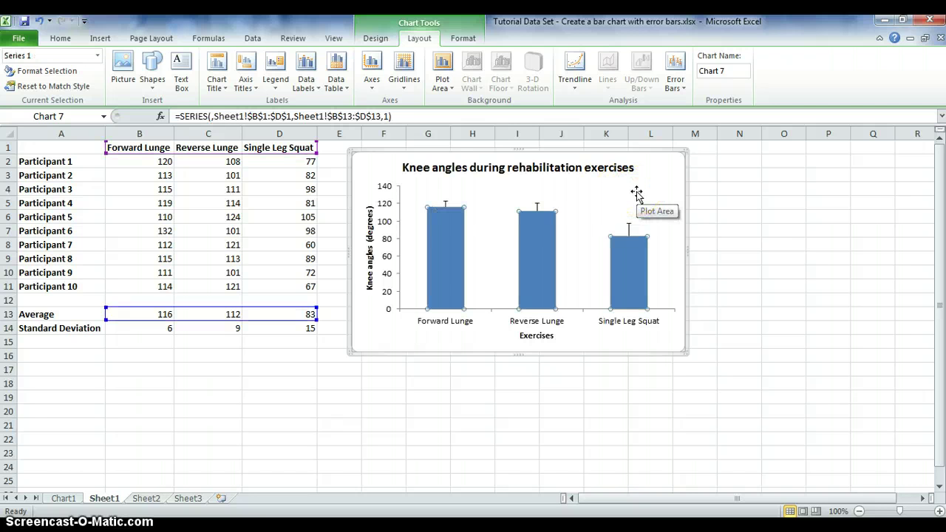
{"action": "left_click", "coordinate": [668, 232]}
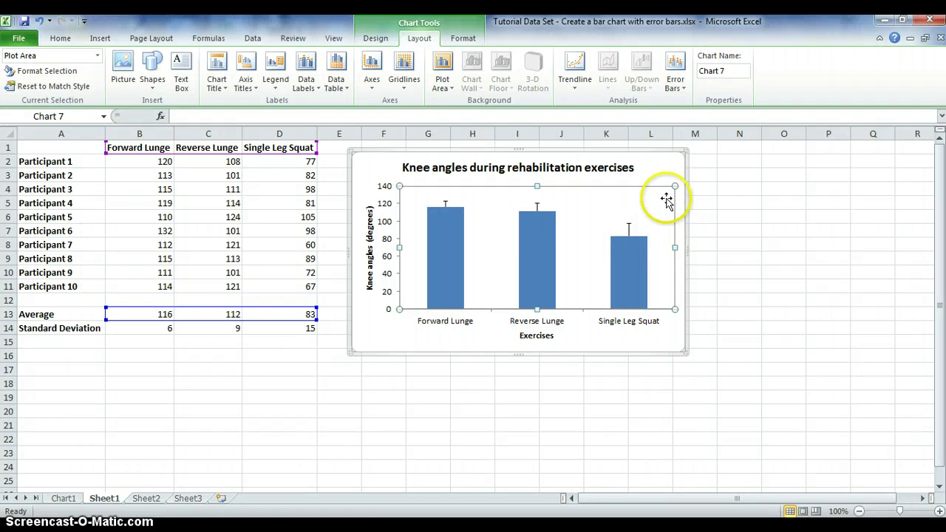
{"action": "left_click", "coordinate": [664, 177]}
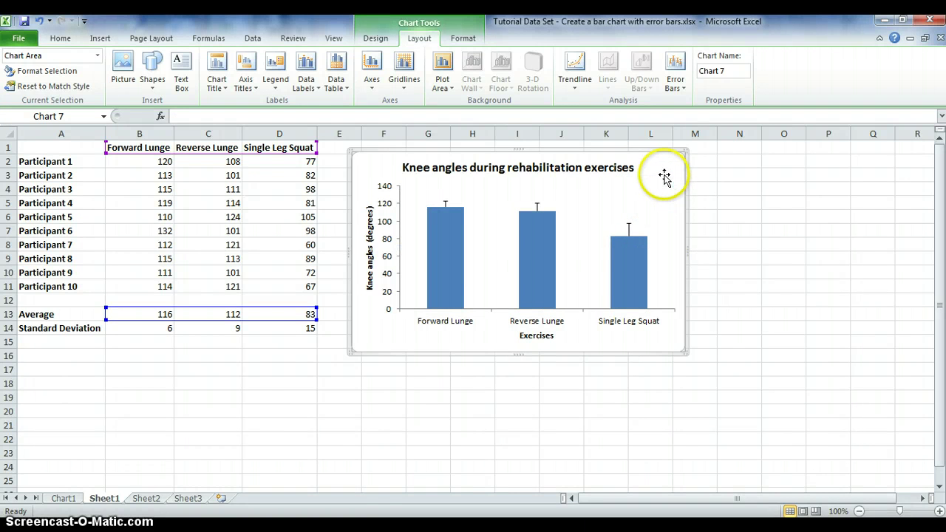
Format the chart's data series so that all three columns have a gradient fill with its default colors
{"action": "left_click", "coordinate": [633, 262]}
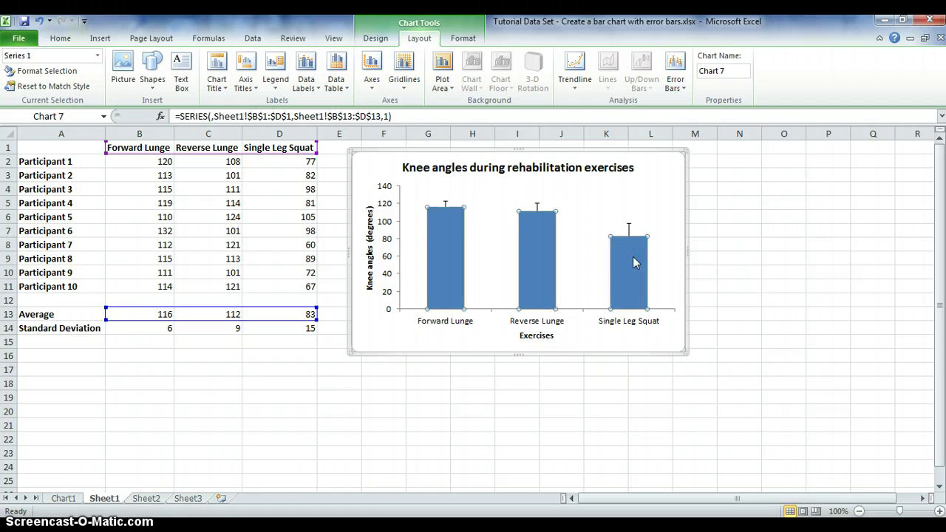
{"action": "right_click", "coordinate": [634, 263]}
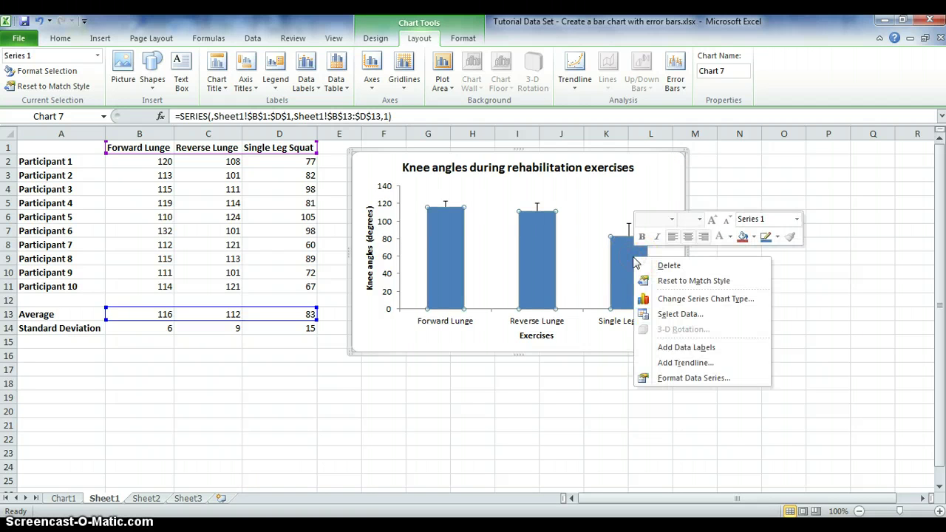
{"action": "left_click", "coordinate": [664, 379]}
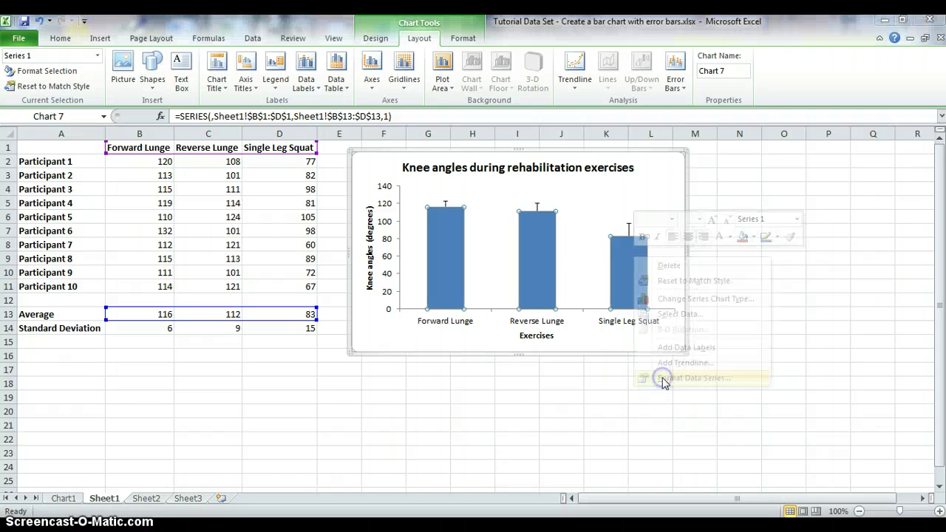
{"action": "left_click", "coordinate": [669, 371]}
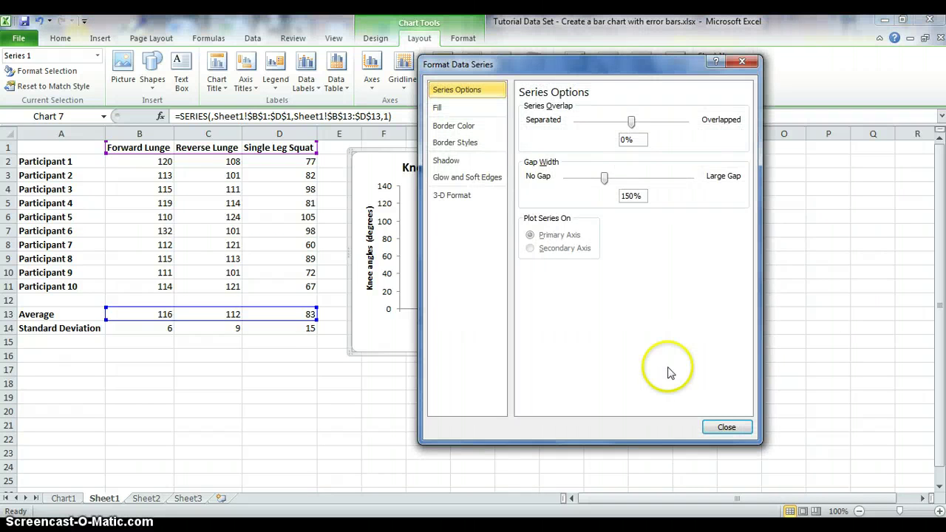
{"action": "left_click", "coordinate": [451, 111]}
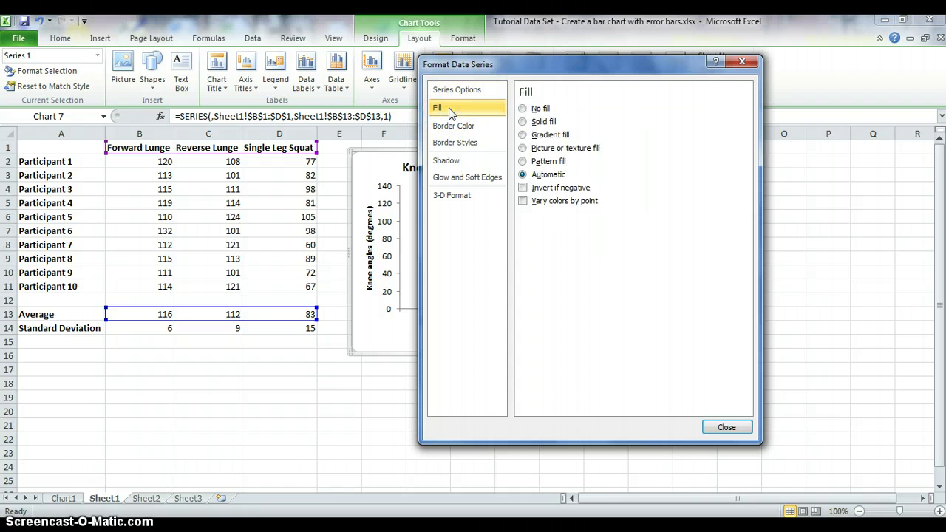
{"action": "left_click", "coordinate": [548, 177]}
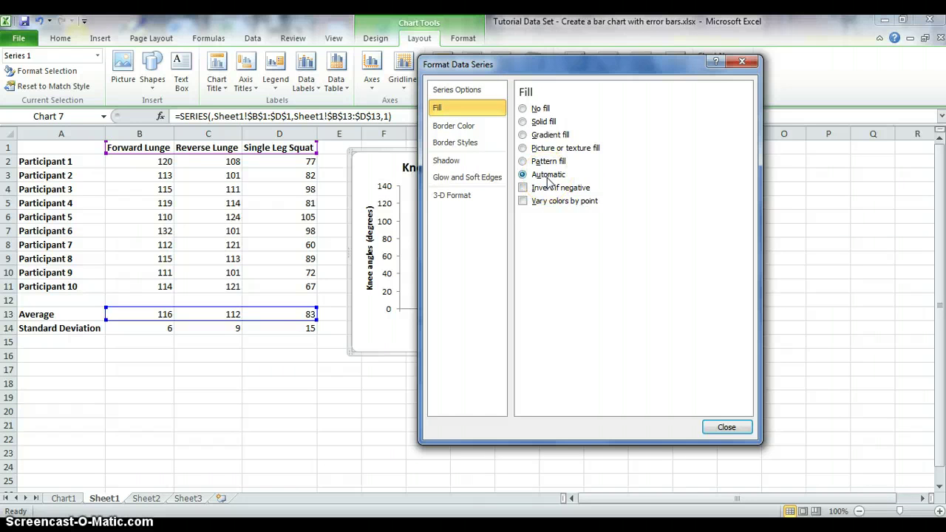
{"action": "left_click", "coordinate": [546, 122]}
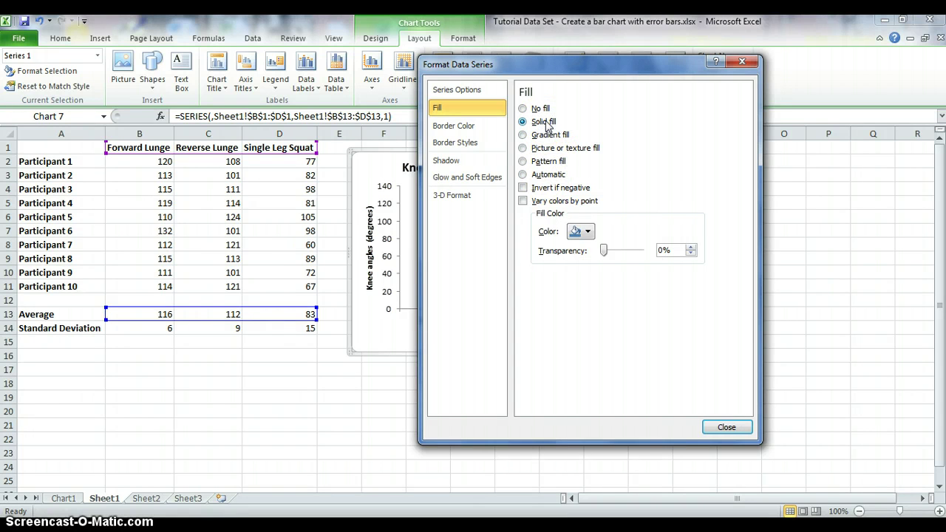
{"action": "left_click", "coordinate": [585, 233]}
{"action": "left_click", "coordinate": [523, 136]}
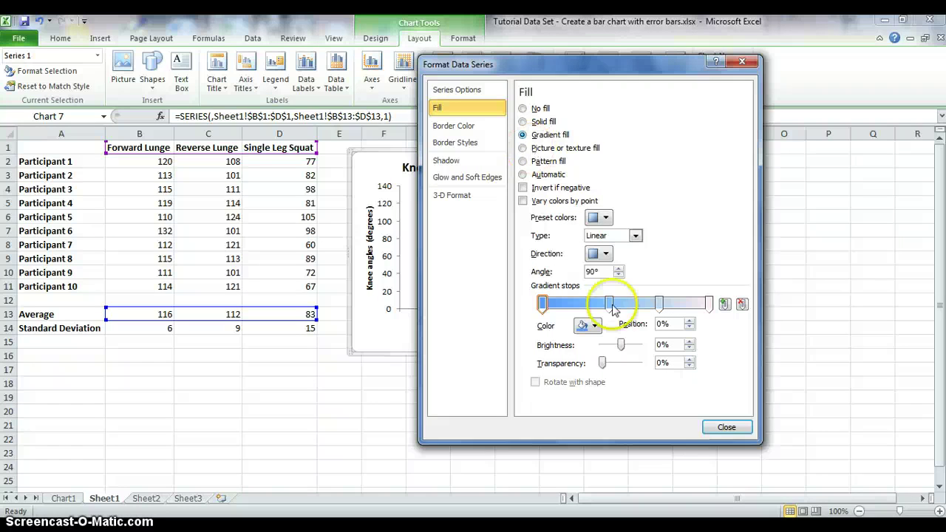
{"action": "left_click", "coordinate": [721, 431]}
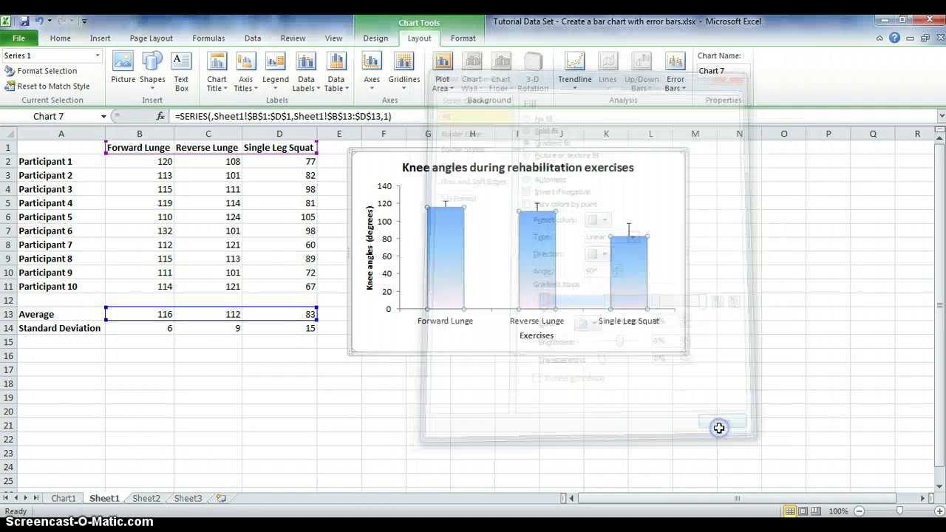
{"action": "mouse_move", "coordinate": [444, 231]}
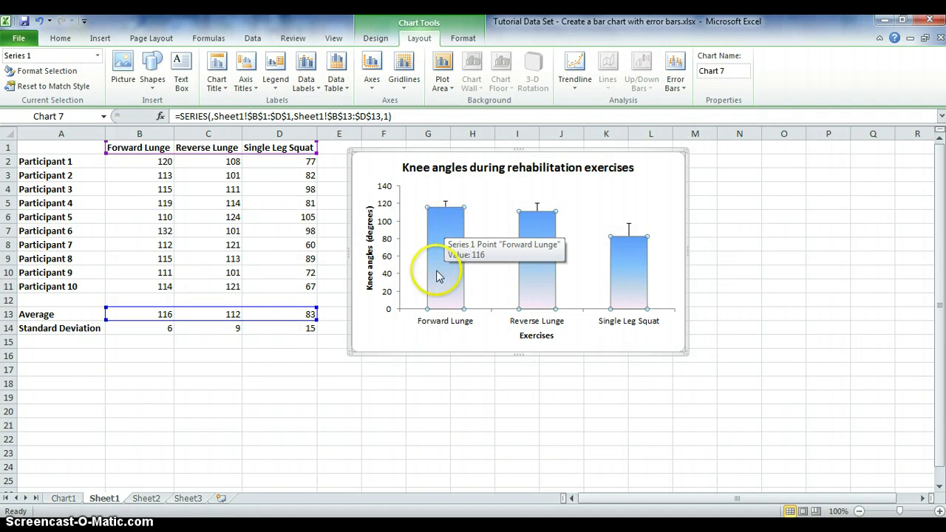
{"action": "left_click", "coordinate": [472, 234]}
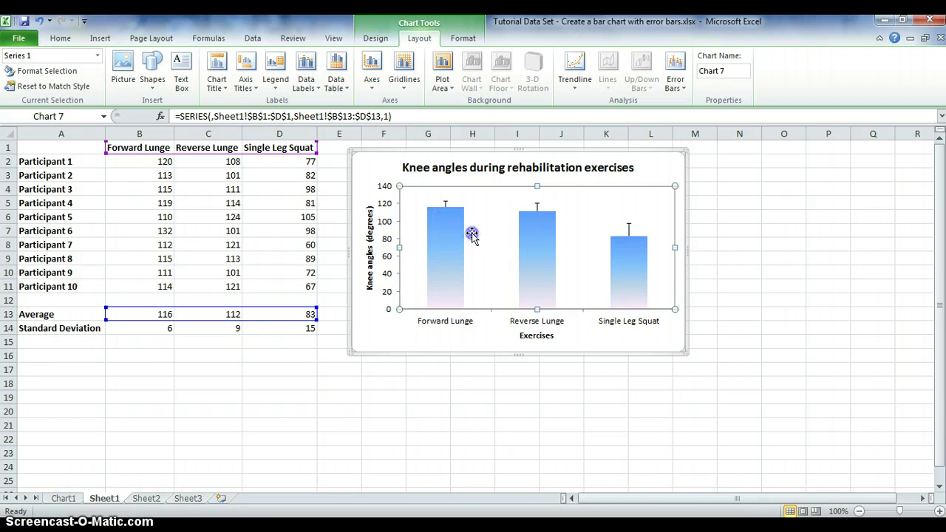
{"action": "left_click", "coordinate": [646, 169]}
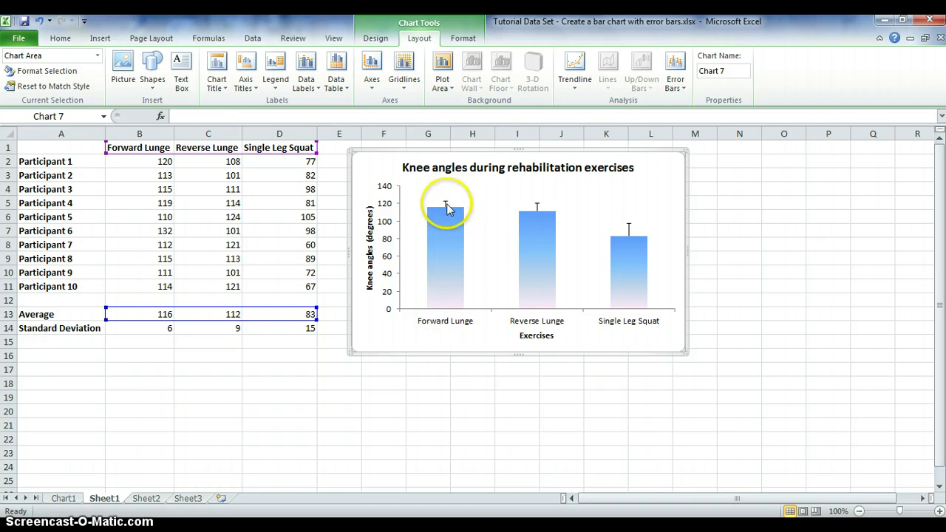
{"action": "left_click", "coordinate": [451, 323]}
{"action": "left_click", "coordinate": [547, 325]}
{"action": "left_click", "coordinate": [615, 320]}
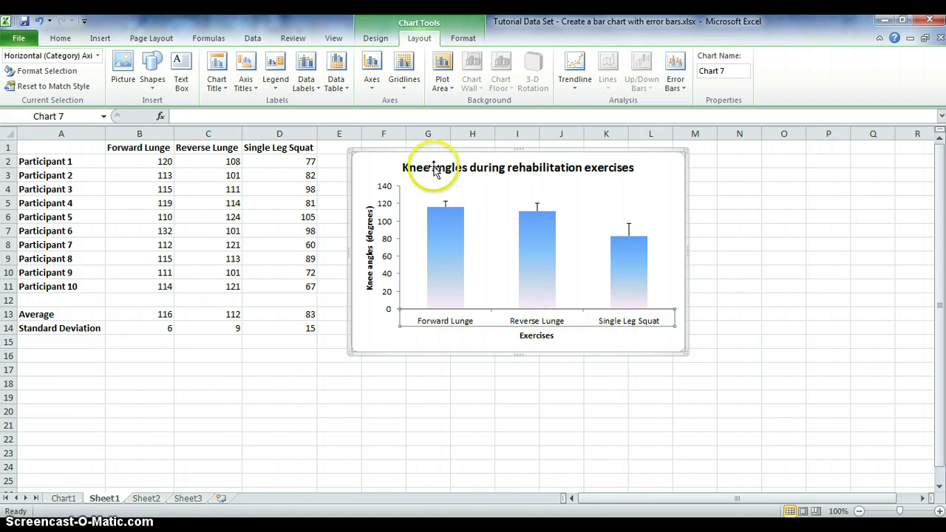
{"action": "left_click", "coordinate": [450, 167]}
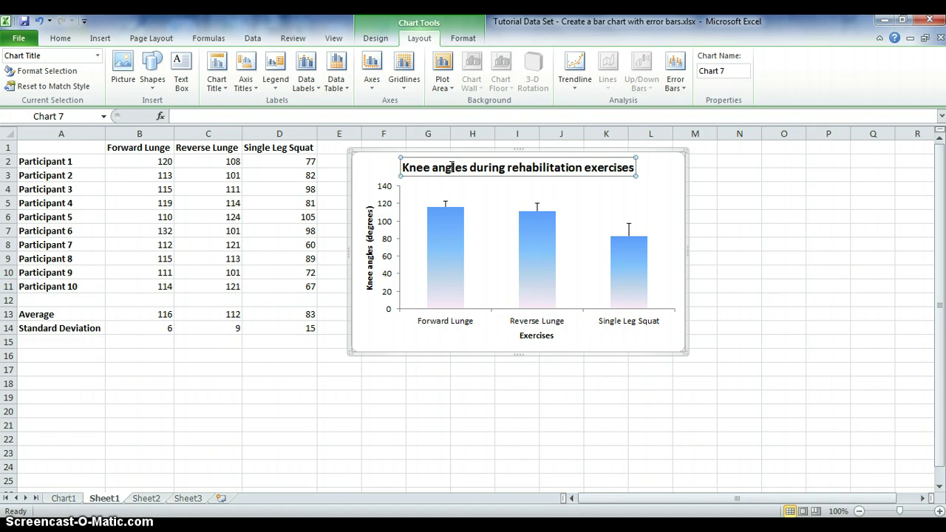